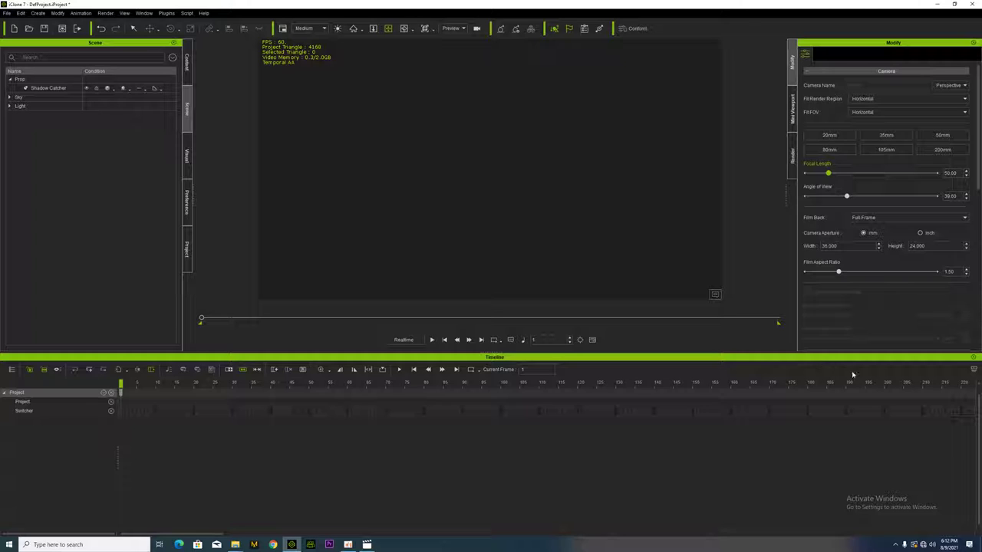
# Step: Bring the Bell+212 prop from the CHB(car_heli_bic_ball)2 folder into the iClone scene, play it, and return to frame 1
pyautogui.click(234, 545)
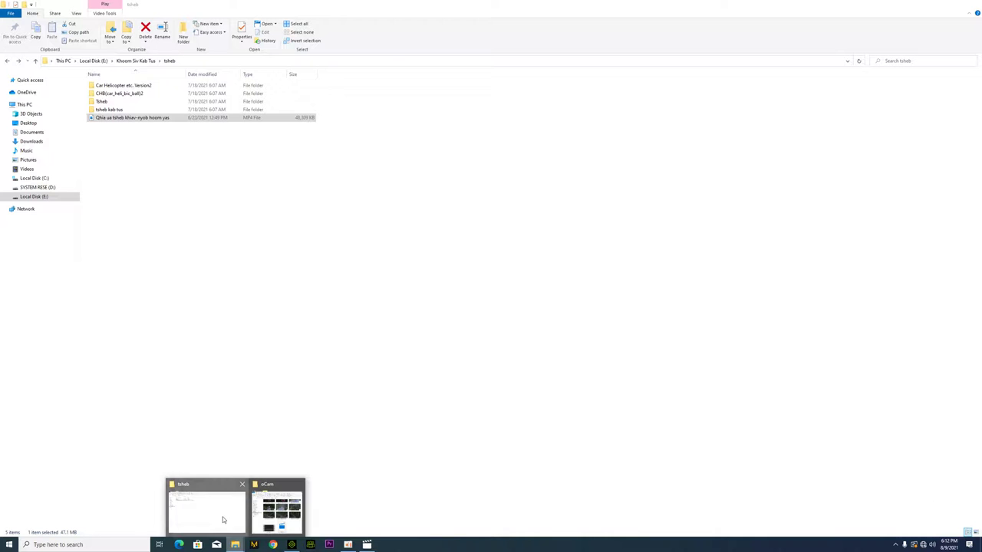
pyautogui.click(221, 520)
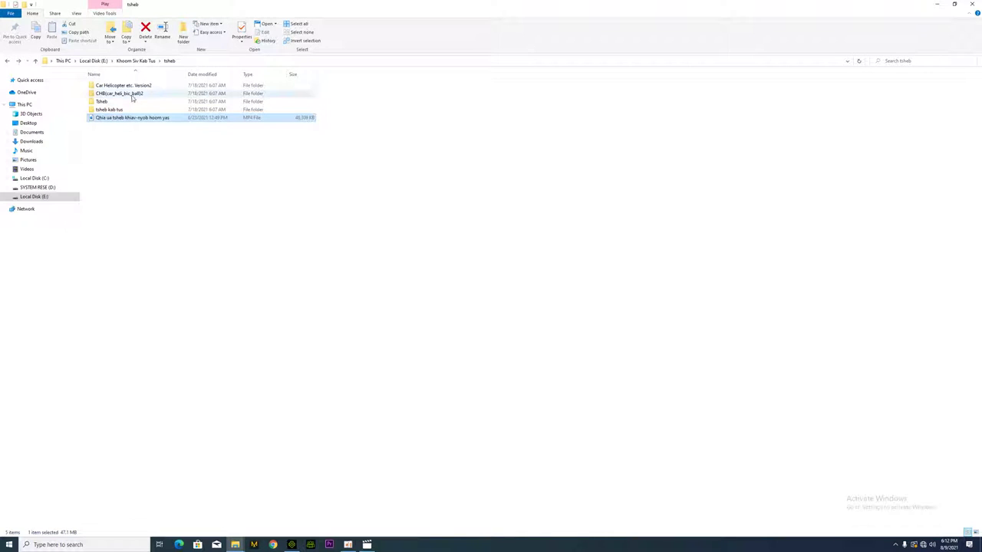
pyautogui.doubleClick(130, 94)
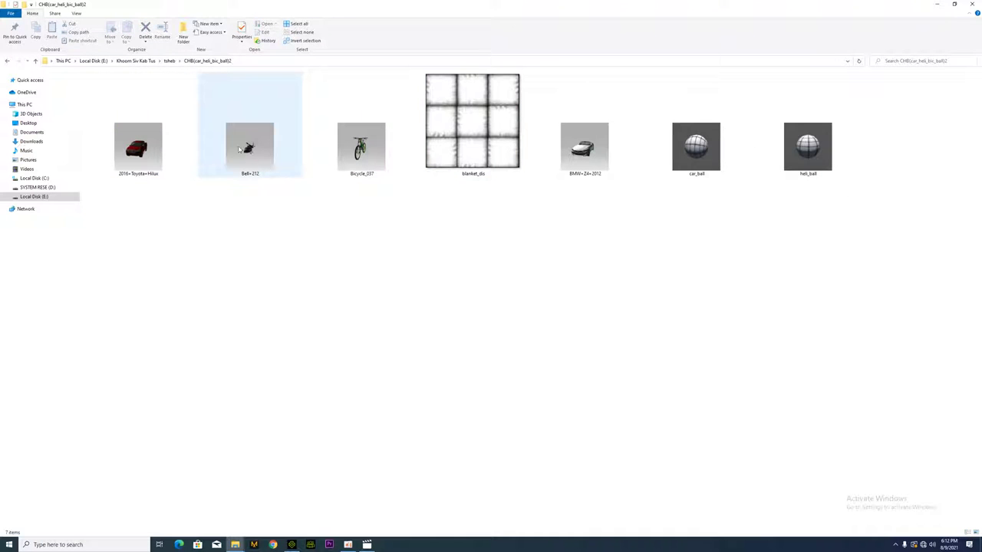
pyautogui.moveTo(239, 149); pyautogui.dragTo(442, 231)
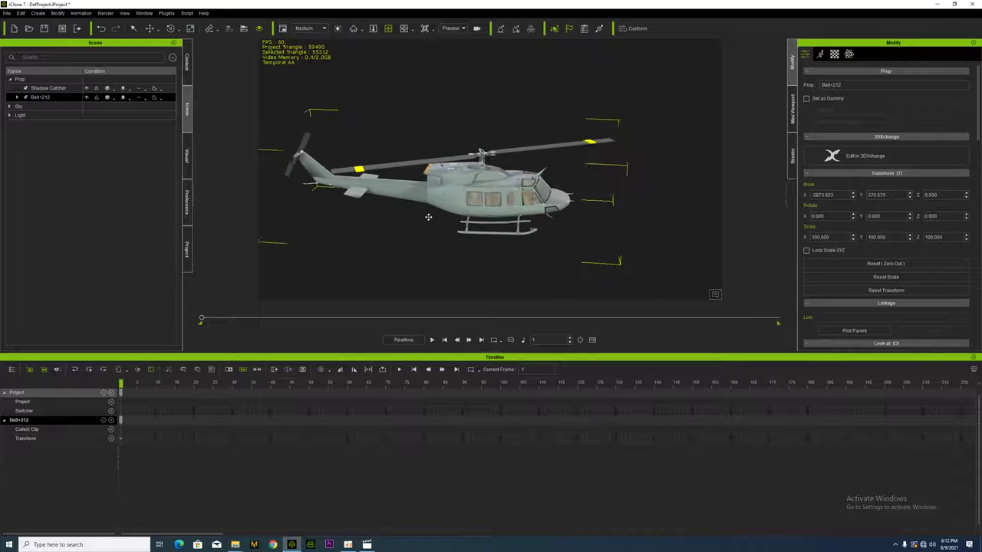
pyautogui.scroll(-4, 428, 216)
pyautogui.press('space')
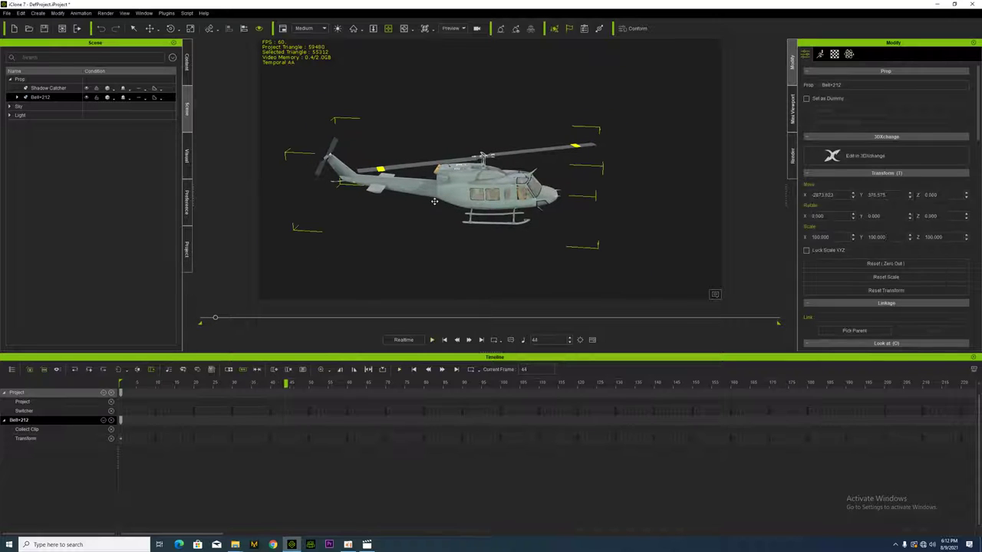
pyautogui.moveTo(286, 385); pyautogui.dragTo(119, 382)
# Step: Expand the Bell+212 prop's hierarchy and go through its child parts to identify the doors and rotors
pyautogui.click(45, 89)
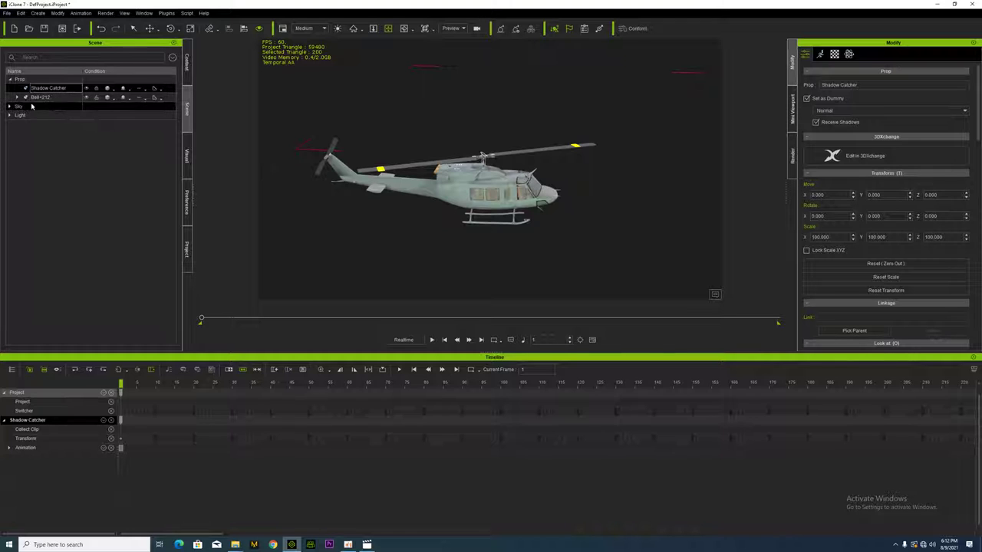
pyautogui.click(22, 98)
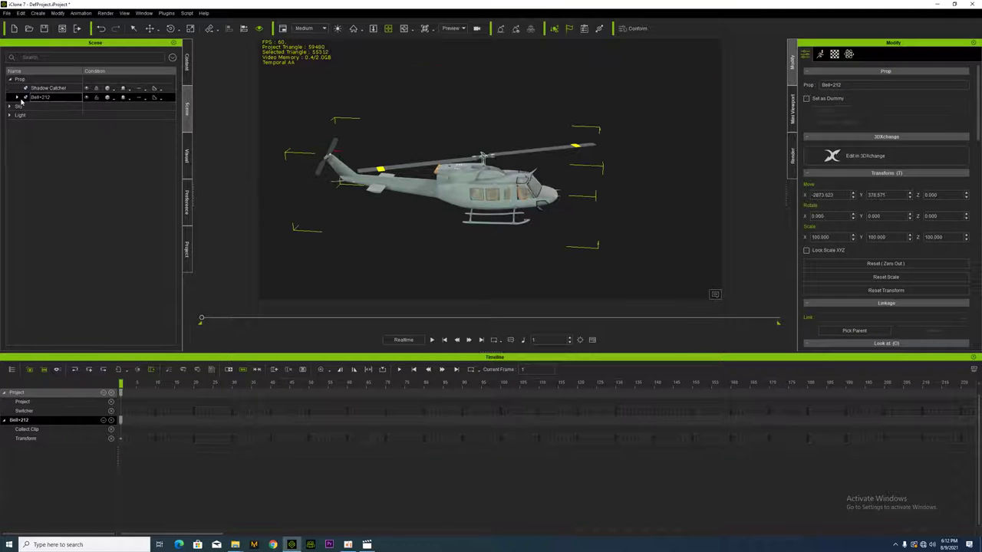
pyautogui.click(18, 97)
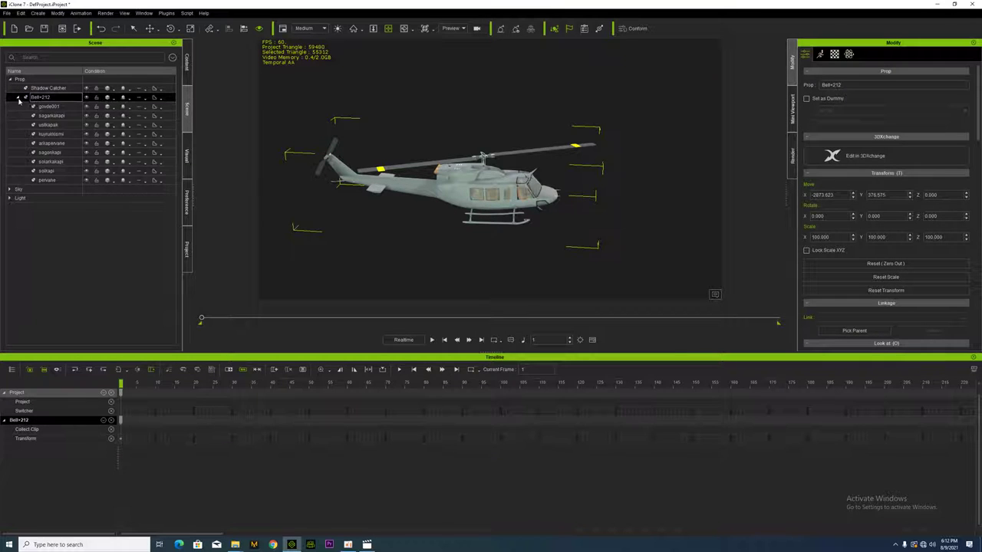
pyautogui.click(47, 179)
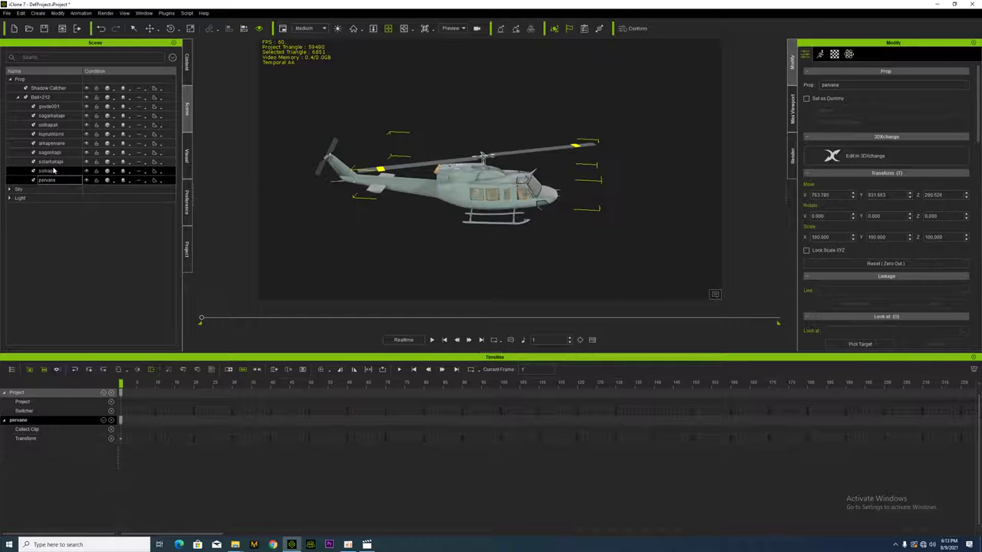
pyautogui.click(51, 161)
pyautogui.click(51, 143)
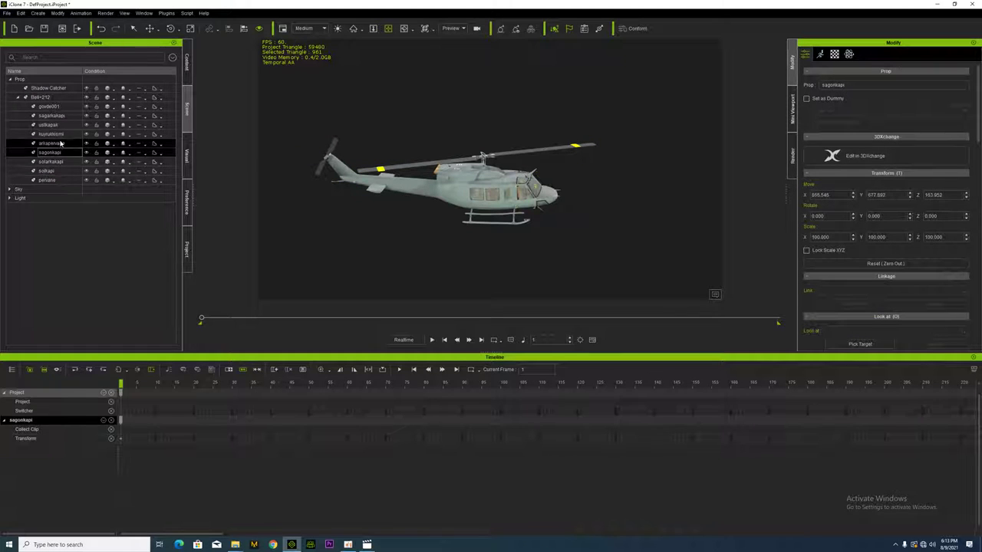
pyautogui.click(61, 171)
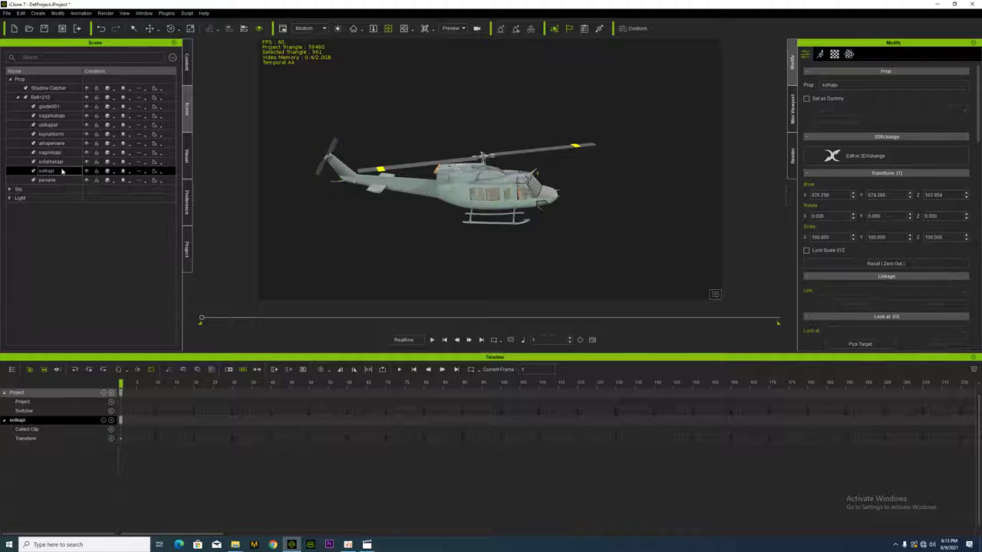
pyautogui.click(50, 162)
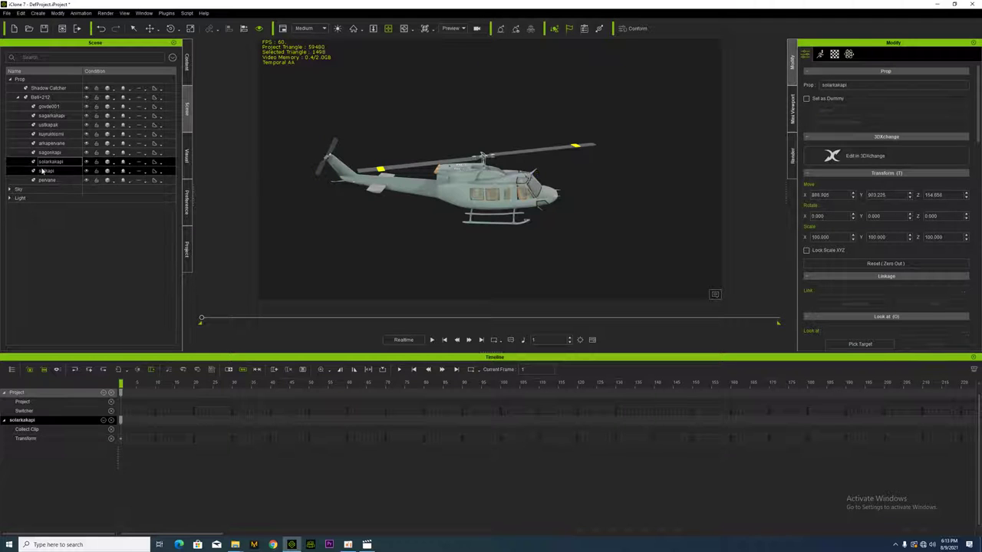
pyautogui.click(46, 171)
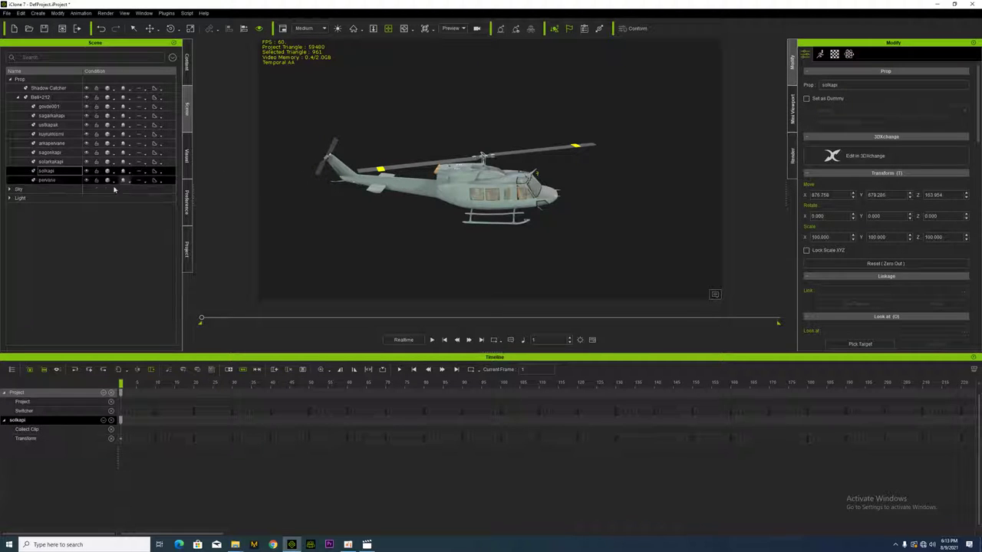
pyautogui.click(52, 162)
pyautogui.click(56, 153)
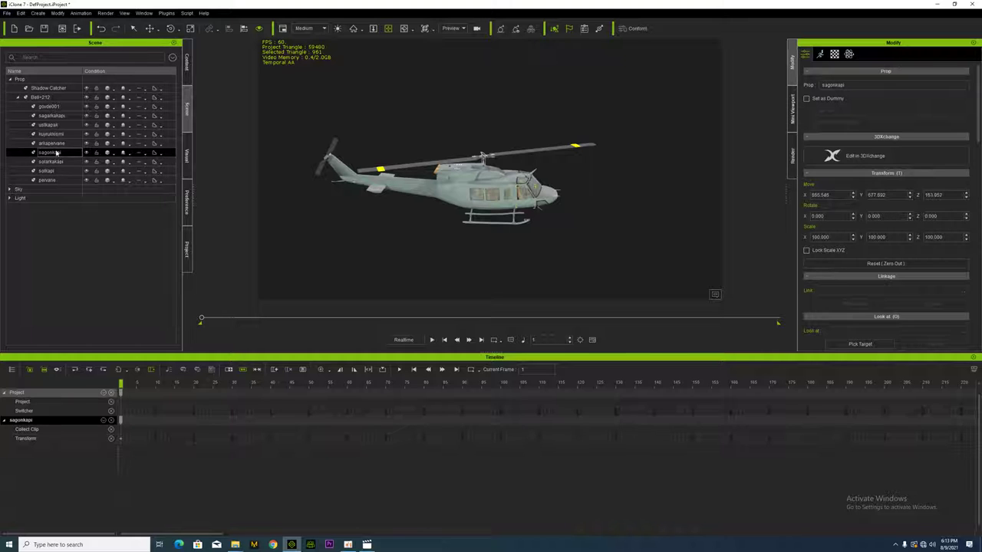
# Step: Try rotating the sagonkapi door part of the helicopter, undoing each rotation
pyautogui.click(171, 28)
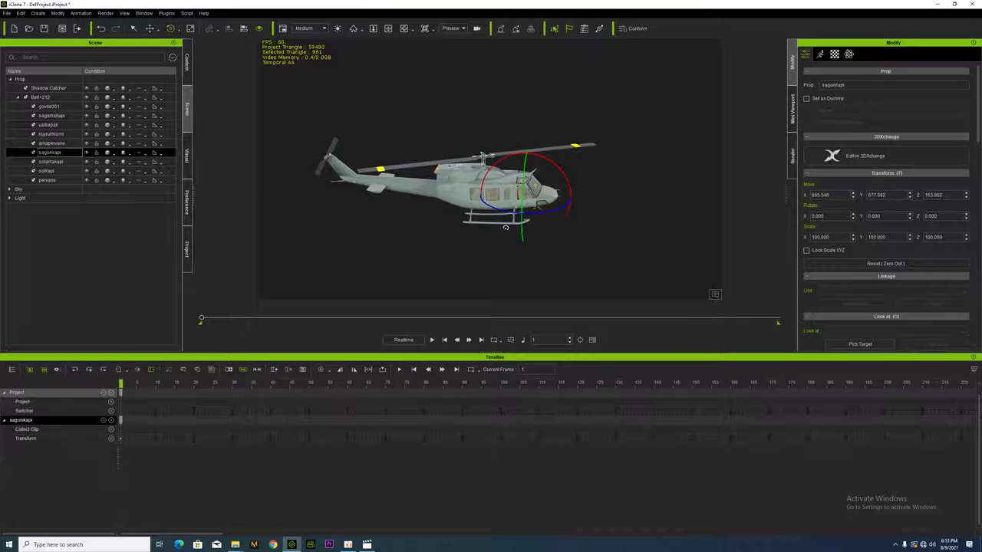
pyautogui.moveTo(495, 201)
pyautogui.mouseDown()
pyautogui.moveTo(507, 192)
pyautogui.moveTo(476, 184)
pyautogui.moveTo(498, 204)
pyautogui.mouseUp()
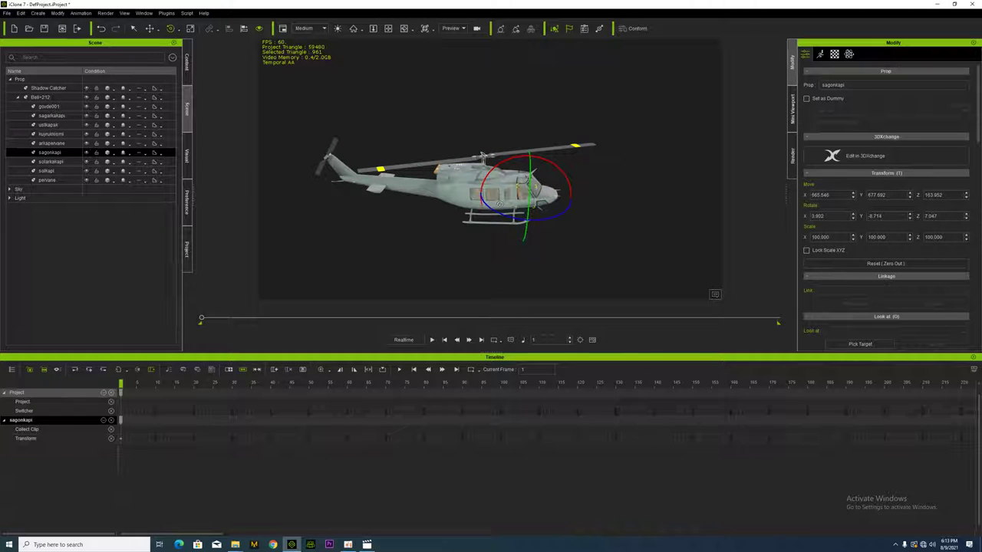
pyautogui.hotkey('ctrl', 'z')
pyautogui.moveTo(485, 204); pyautogui.dragTo(506, 192)
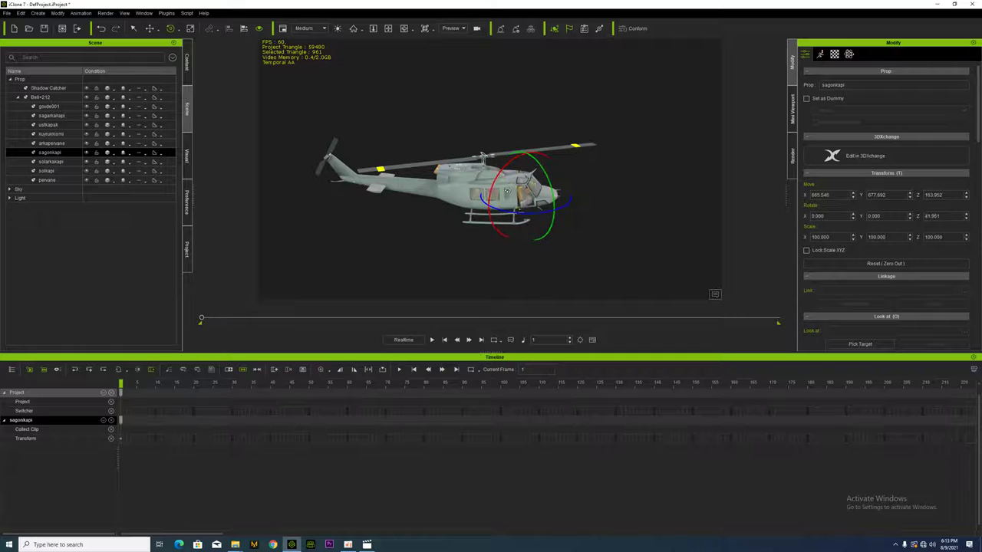
pyautogui.hotkey('ctrl', 'z')
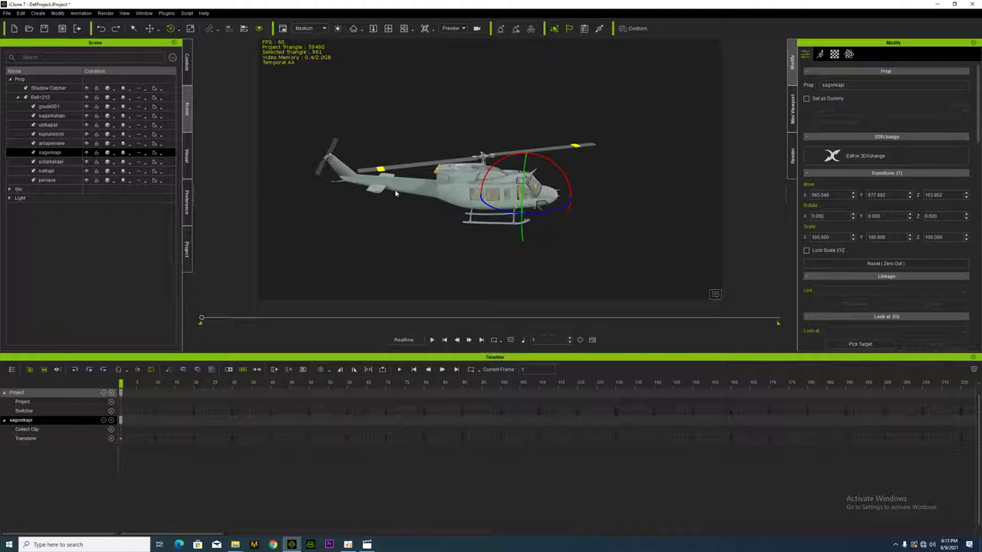
# Step: Rotate the main rotor part pervane to about 5° around Z at frame 1
pyautogui.click(46, 179)
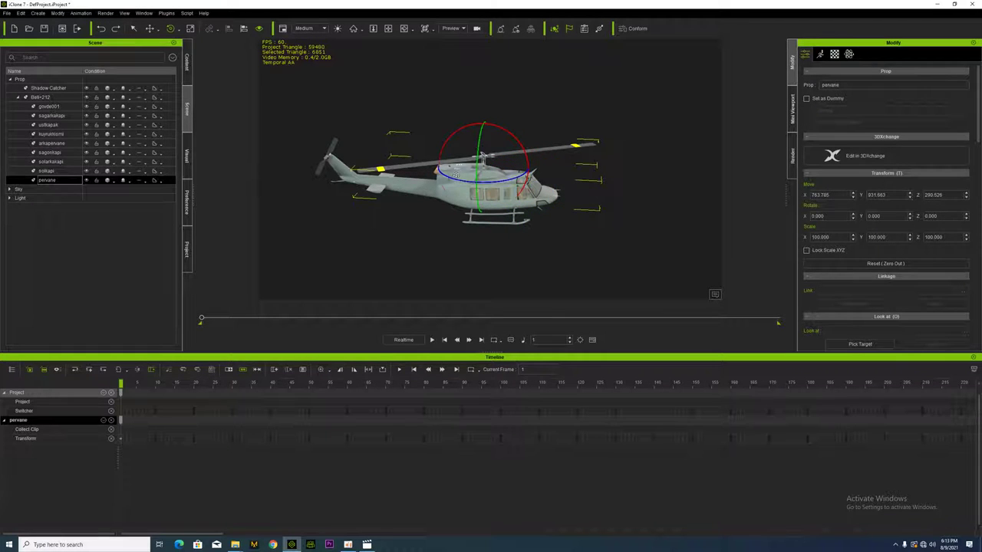
pyautogui.moveTo(455, 175); pyautogui.dragTo(455, 192)
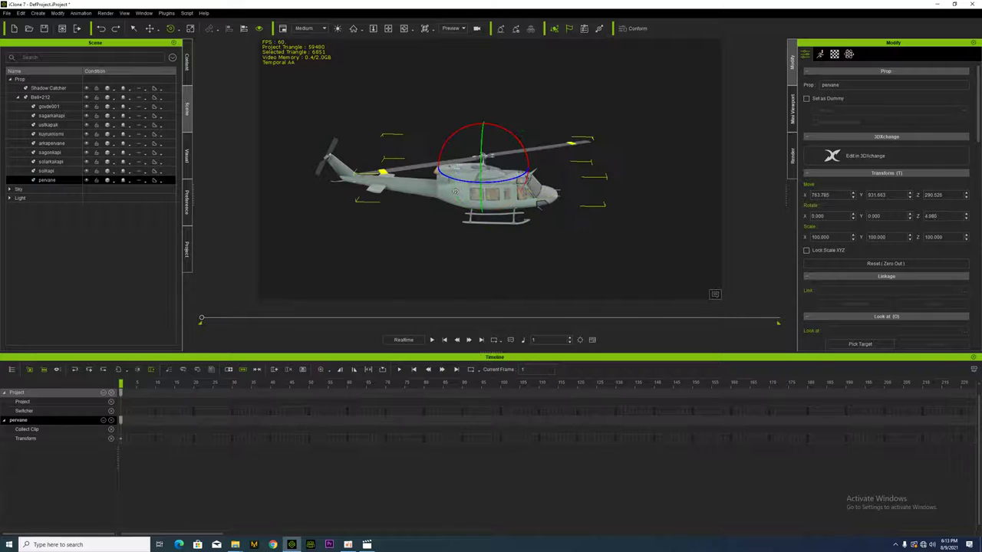
# Step: Try animating pervane with a rotation key of about 155° around Z at frame 28, play it, and remove the key
pyautogui.moveTo(122, 393); pyautogui.dragTo(224, 384)
pyautogui.moveTo(458, 173); pyautogui.dragTo(345, 279)
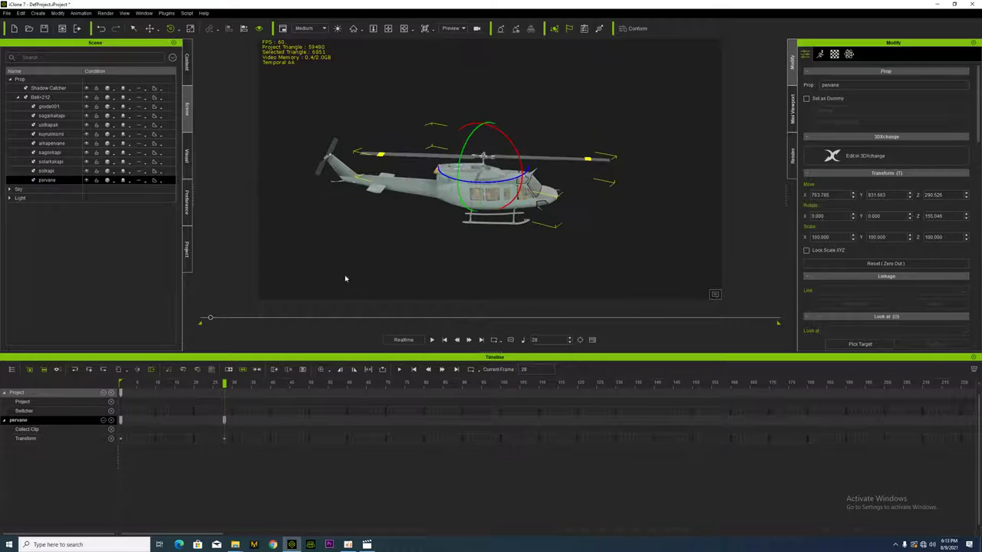
pyautogui.moveTo(223, 386); pyautogui.dragTo(121, 386)
pyautogui.press('space')
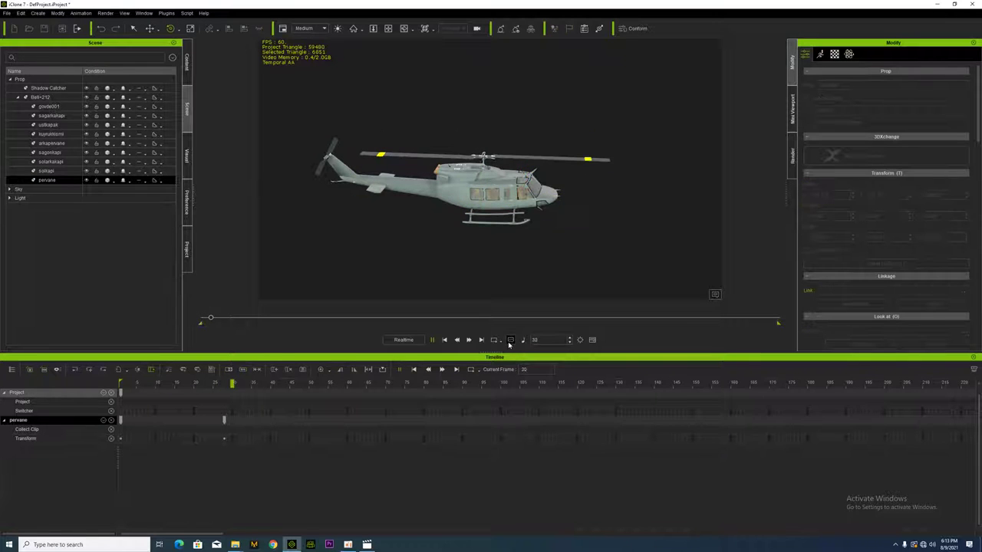
pyautogui.press('space')
pyautogui.click(224, 423)
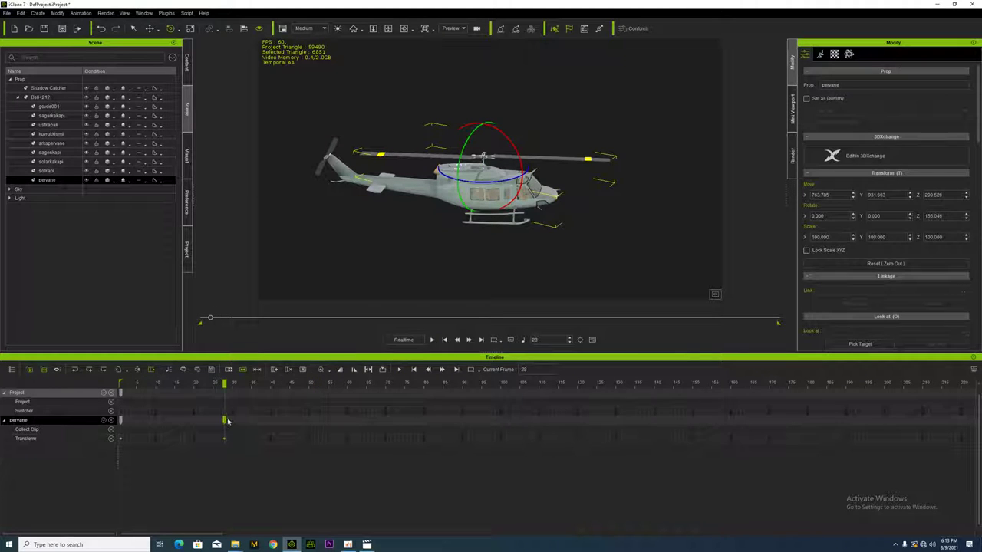
# Step: Return to frame 1 and bring the heli_ball prop from the CHB(car_heli_bic_ball)2 folder into the scene below the helicopter
pyautogui.scroll(2, 366, 258)
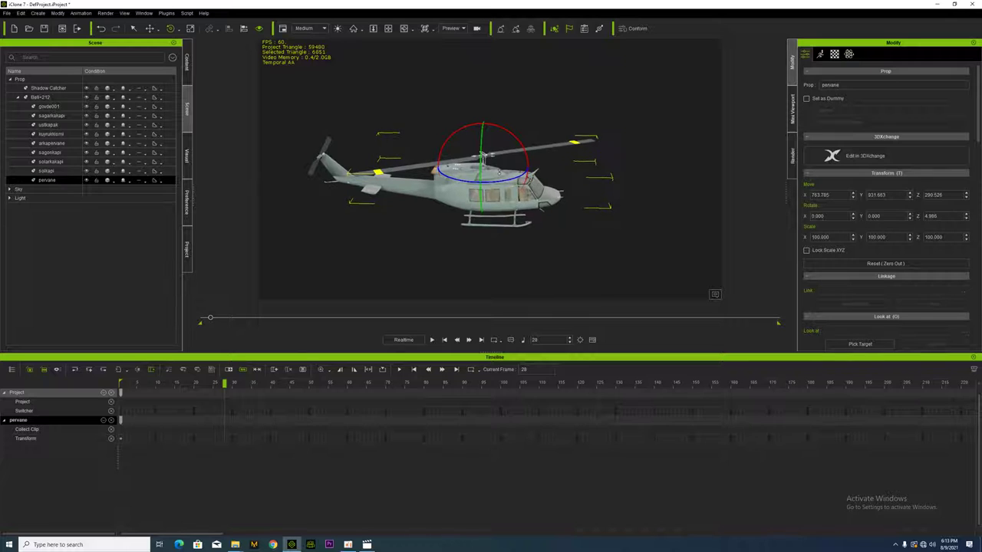
pyautogui.click(388, 28)
pyautogui.moveTo(419, 148); pyautogui.dragTo(458, 178)
pyautogui.scroll(1, 457, 190)
pyautogui.scroll(1, 450, 182)
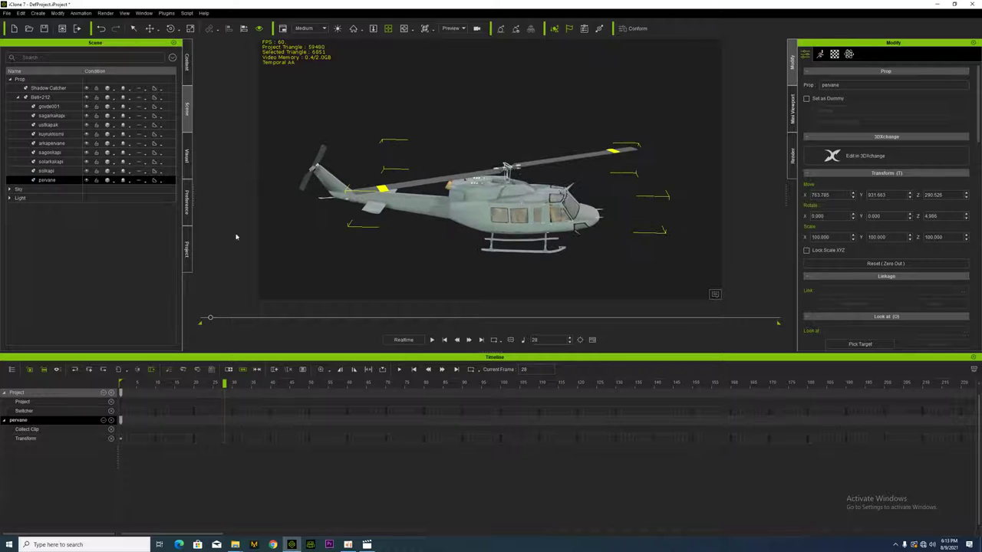
pyautogui.click(201, 319)
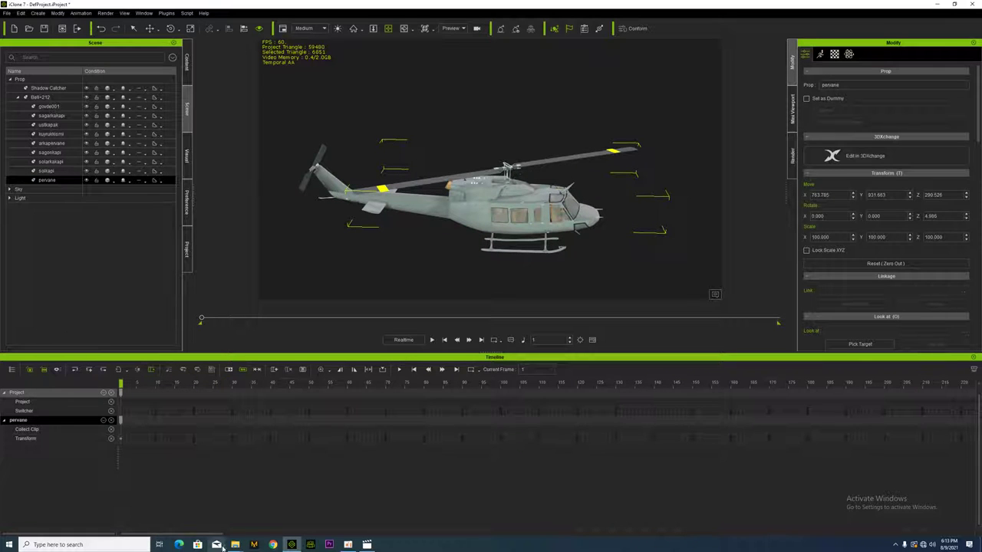
pyautogui.moveTo(217, 544)
pyautogui.click(230, 510)
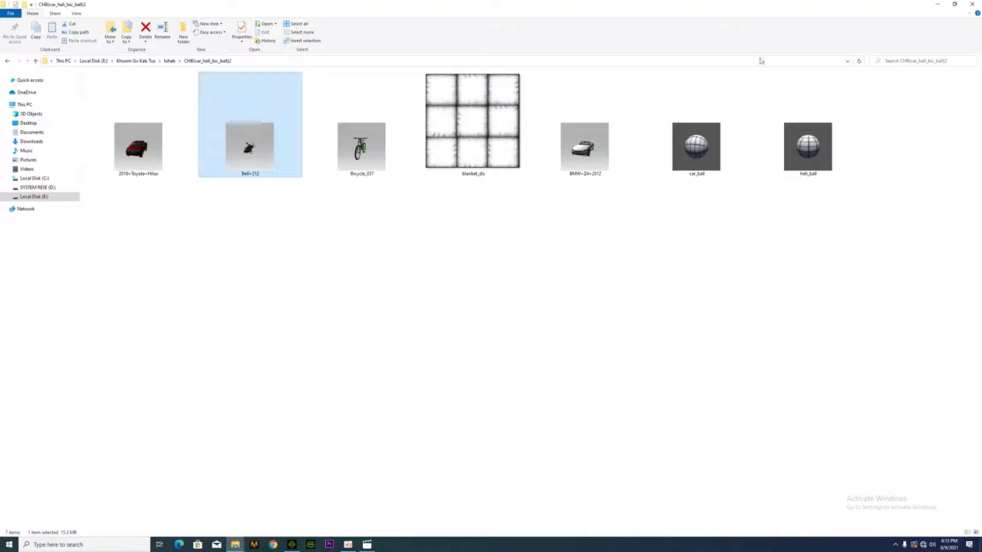
pyautogui.moveTo(771, 165); pyautogui.dragTo(498, 279)
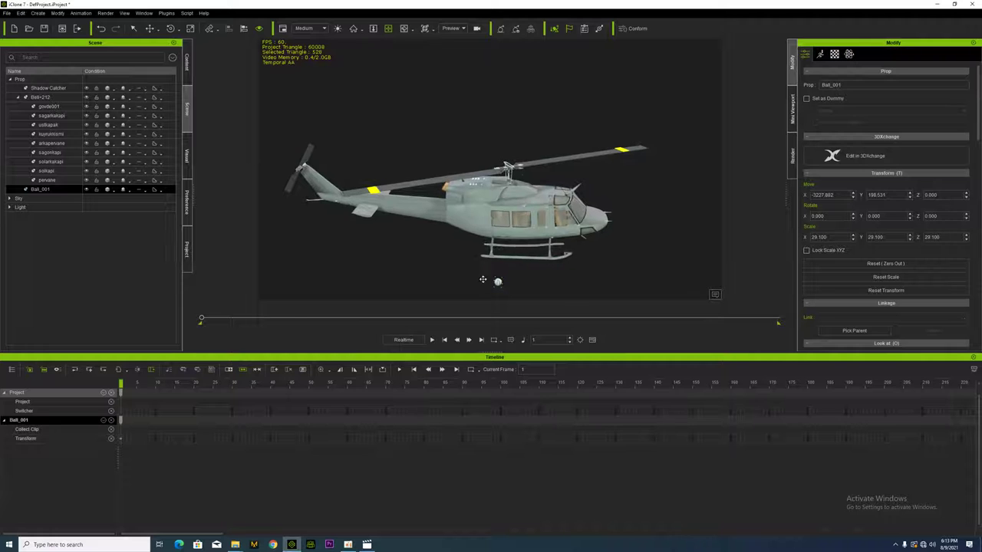
# Step: Apply the turn-04 perform motion to the Ball_001 prop below the helicopter
pyautogui.scroll(1, 498, 273)
pyautogui.moveTo(484, 282); pyautogui.dragTo(482, 234, button='middle')
pyautogui.scroll(1, 492, 261)
pyautogui.scroll(1, 495, 248)
pyautogui.scroll(2, 497, 253)
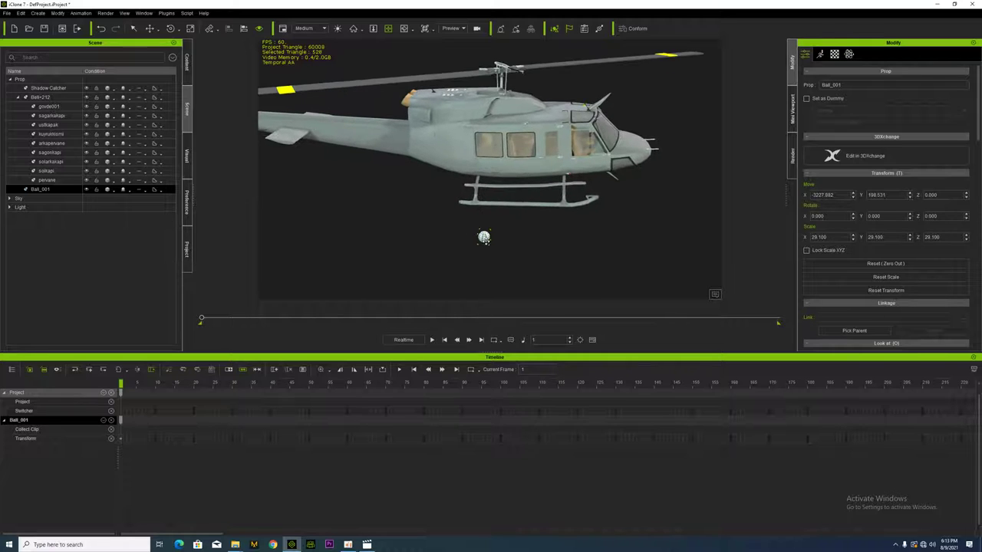
pyautogui.rightClick(482, 235)
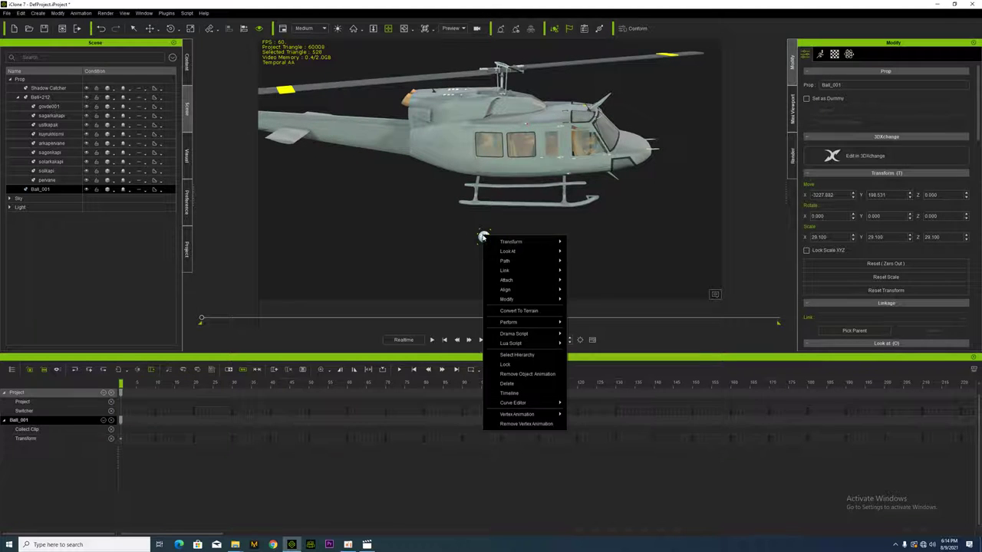
pyautogui.moveTo(509, 325)
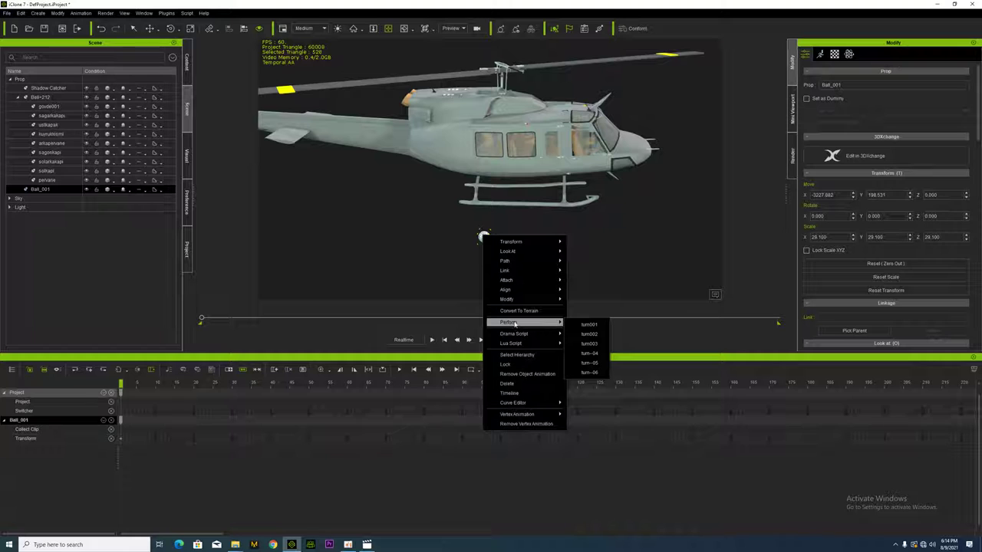
pyautogui.click(589, 353)
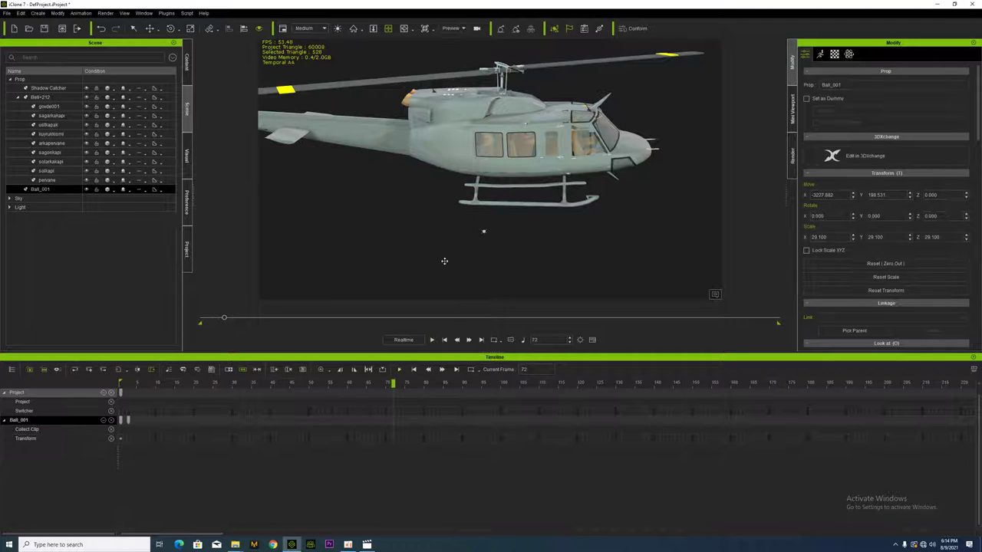
# Step: Return to frame 1, scale Ball_001 up uniformly to about 73, and play its turning motion
pyautogui.moveTo(223, 321); pyautogui.dragTo(106, 309)
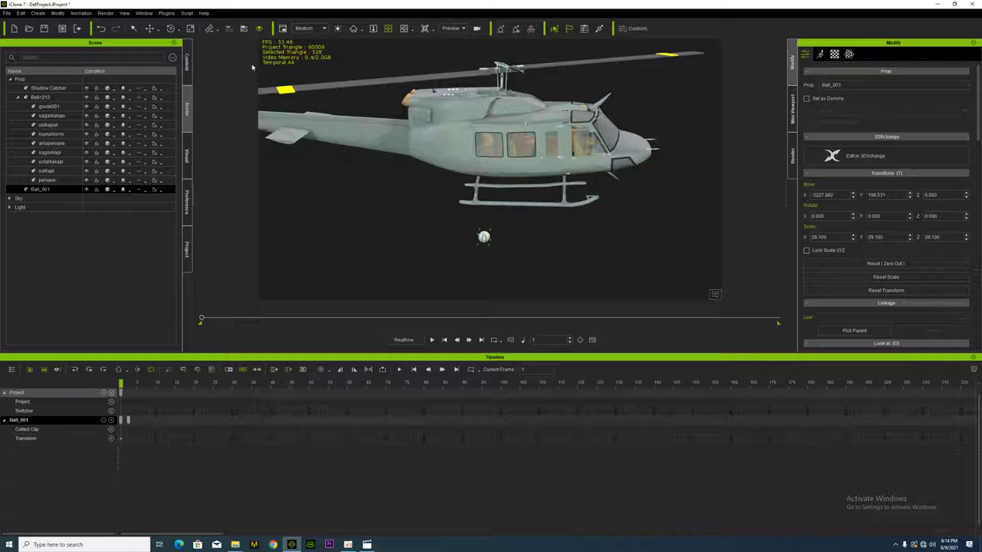
pyautogui.click(209, 29)
pyautogui.moveTo(485, 237); pyautogui.dragTo(592, 167)
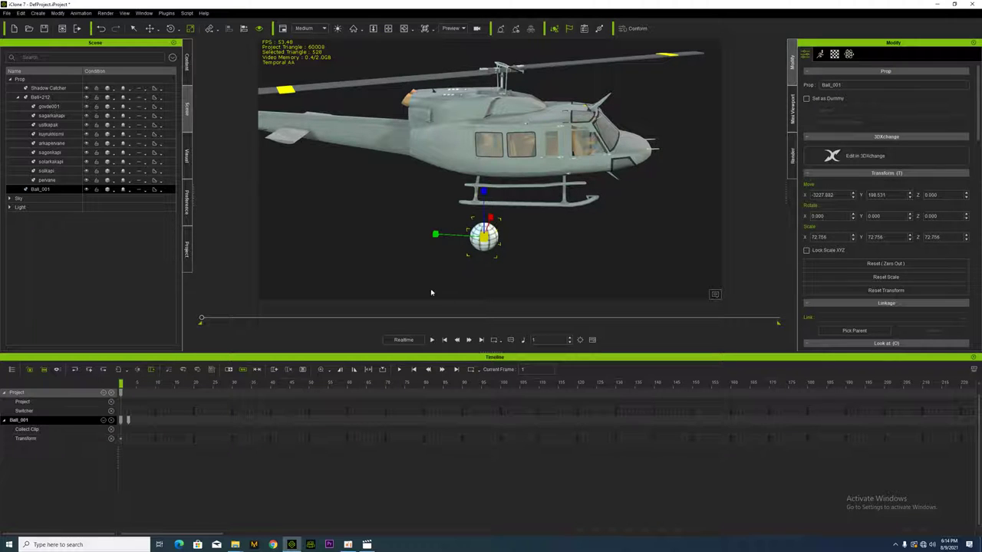
pyautogui.press('space')
pyautogui.press('space')
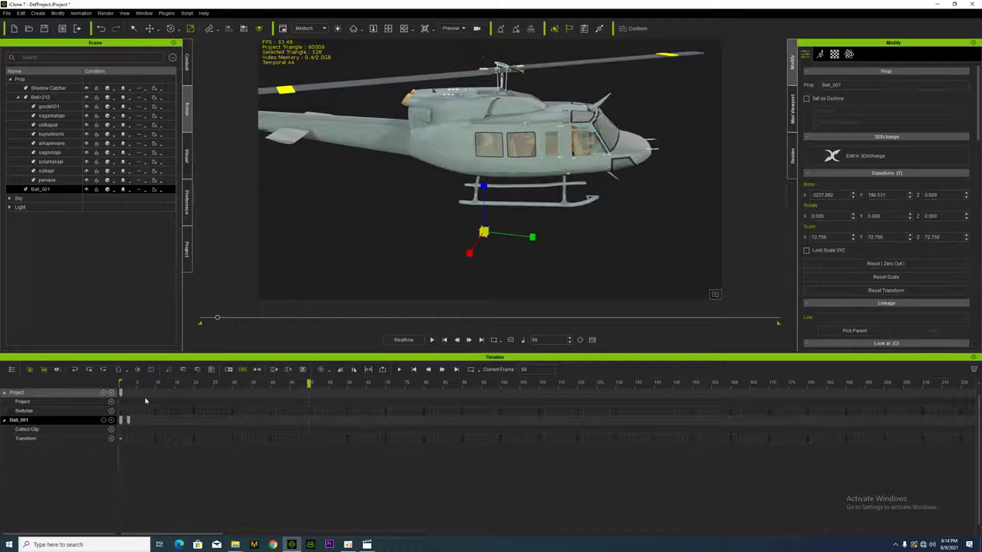
# Step: Return to frame 1 and frame the main rotor mast on the helicopter's roof in close-up
pyautogui.click(121, 421)
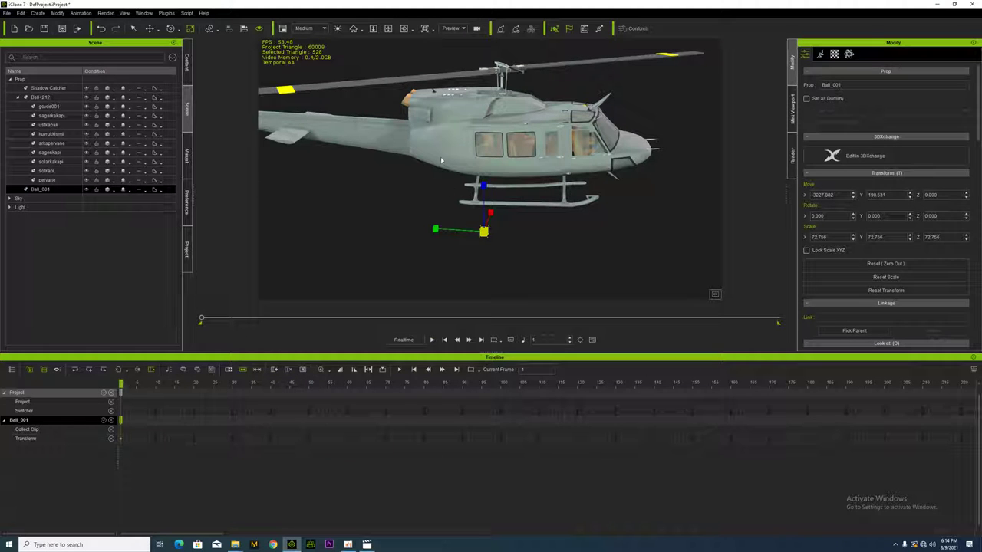
pyautogui.keyDown('alt'); pyautogui.moveTo(493, 60); pyautogui.dragTo(476, 124, button='right'); pyautogui.keyUp('alt')
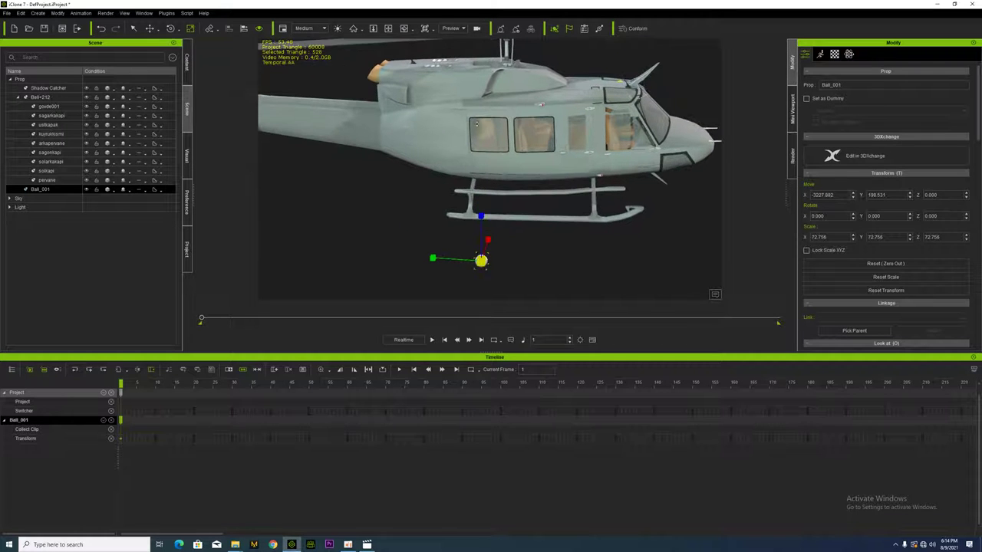
pyautogui.scroll(2, 488, 118)
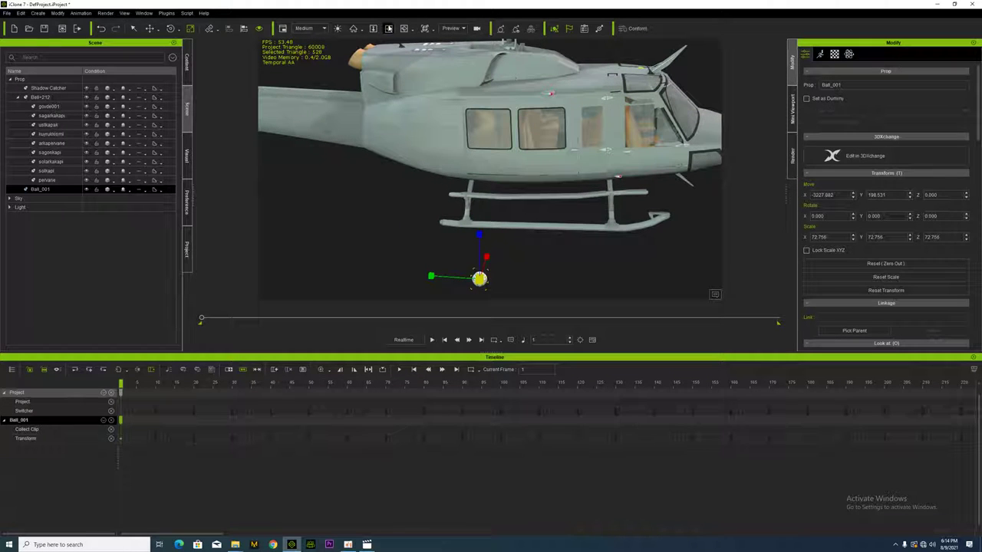
pyautogui.scroll(2, 487, 131)
pyautogui.moveTo(488, 131); pyautogui.dragTo(460, 172, button='middle')
pyautogui.scroll(2, 470, 130)
pyautogui.scroll(2, 463, 134)
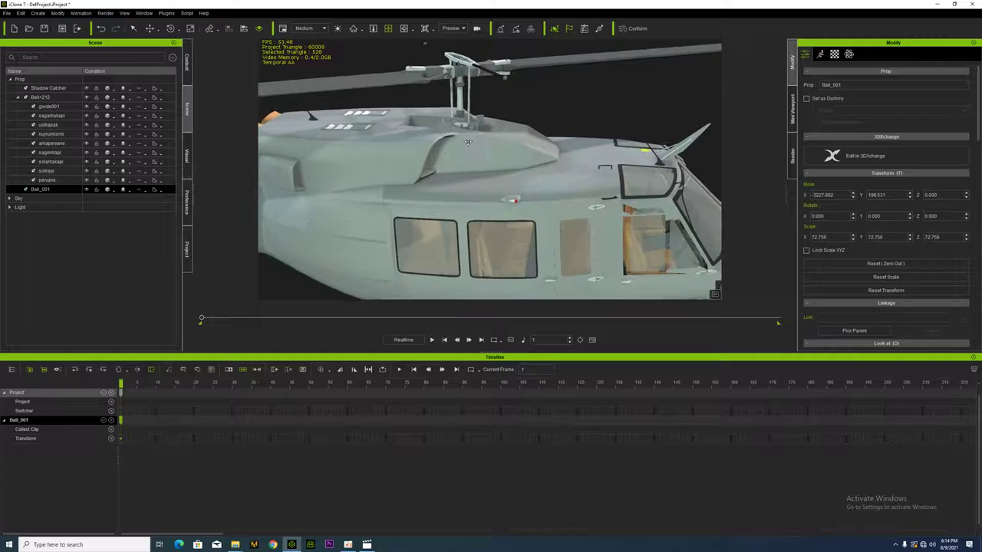
pyautogui.moveTo(463, 131); pyautogui.dragTo(446, 166, button='middle')
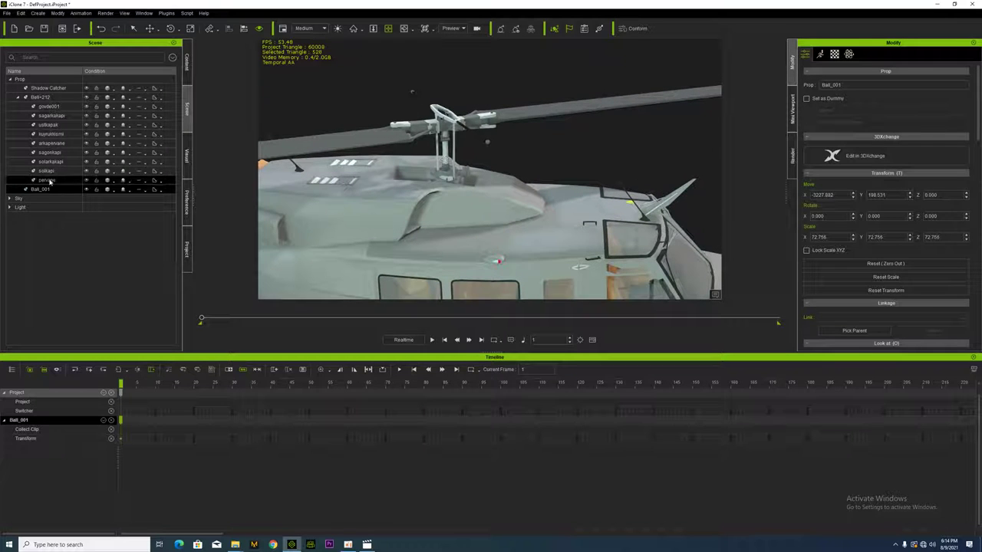
pyautogui.click(47, 180)
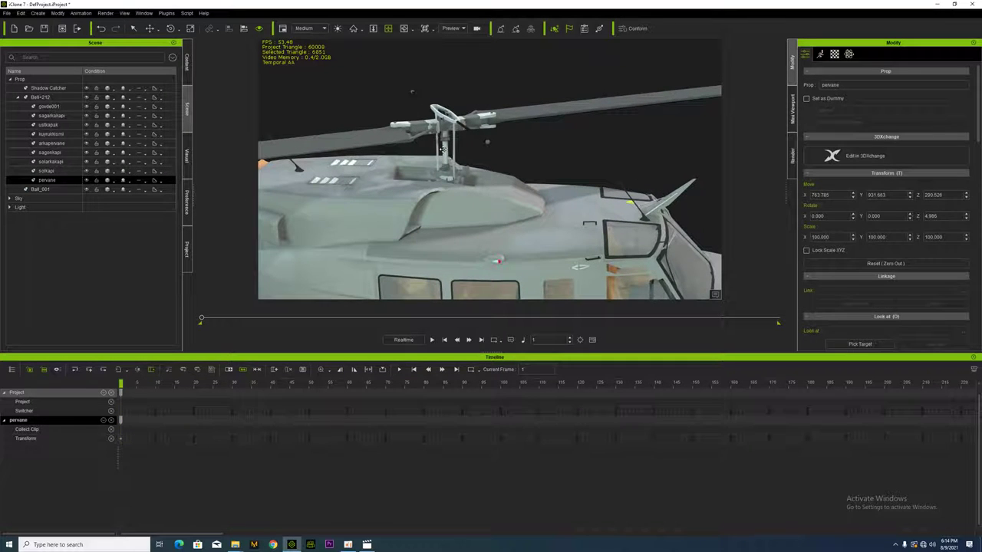
pyautogui.click(443, 150)
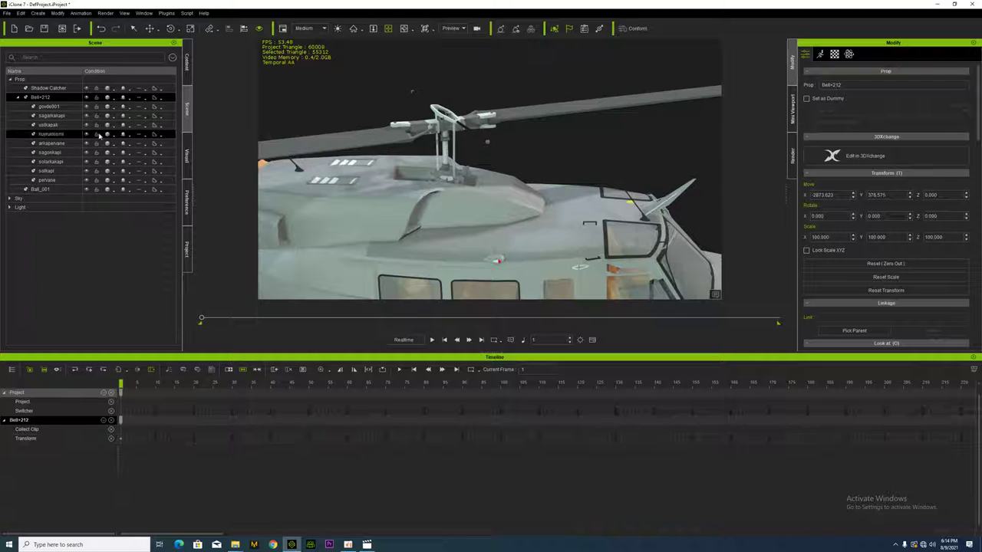
pyautogui.click(48, 180)
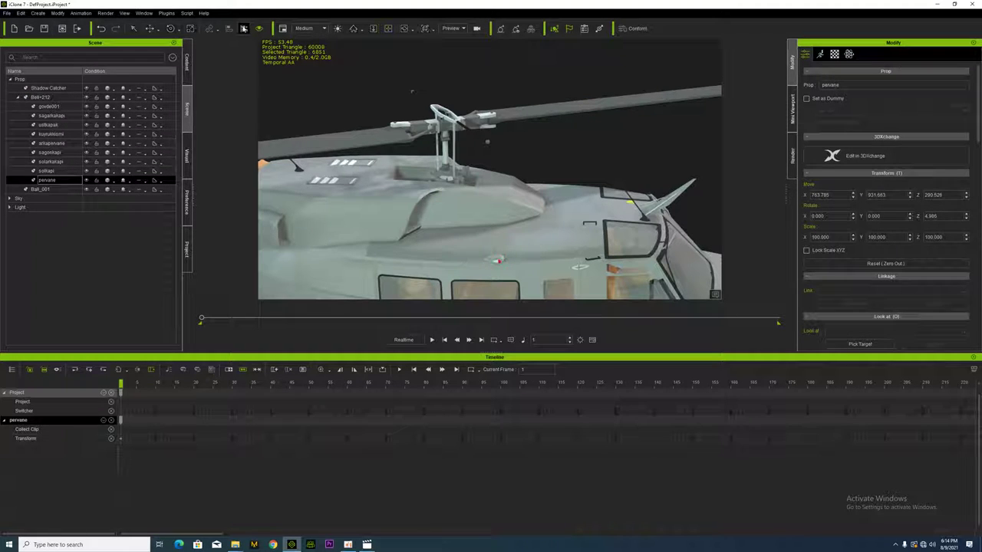
pyautogui.click(243, 28)
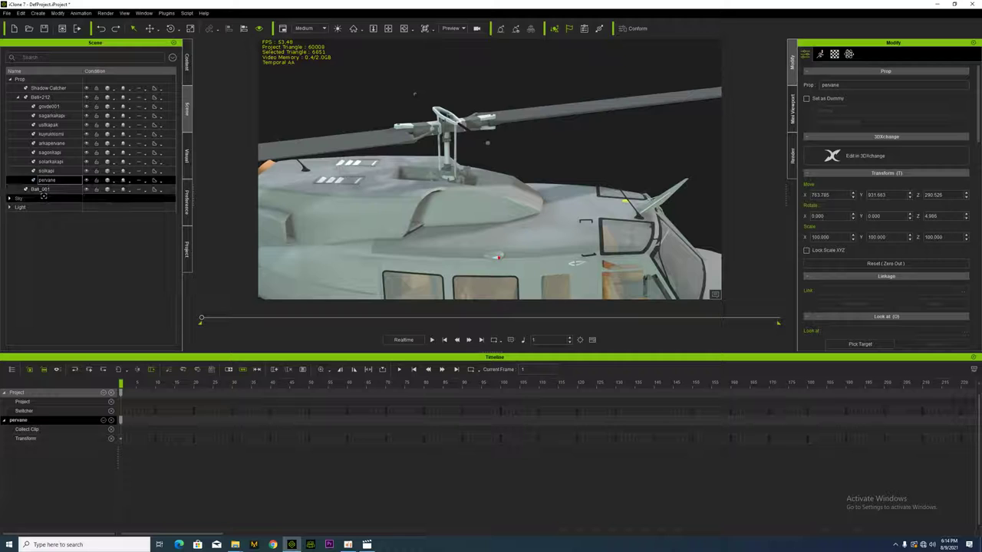
pyautogui.scroll(-3, 374, 185)
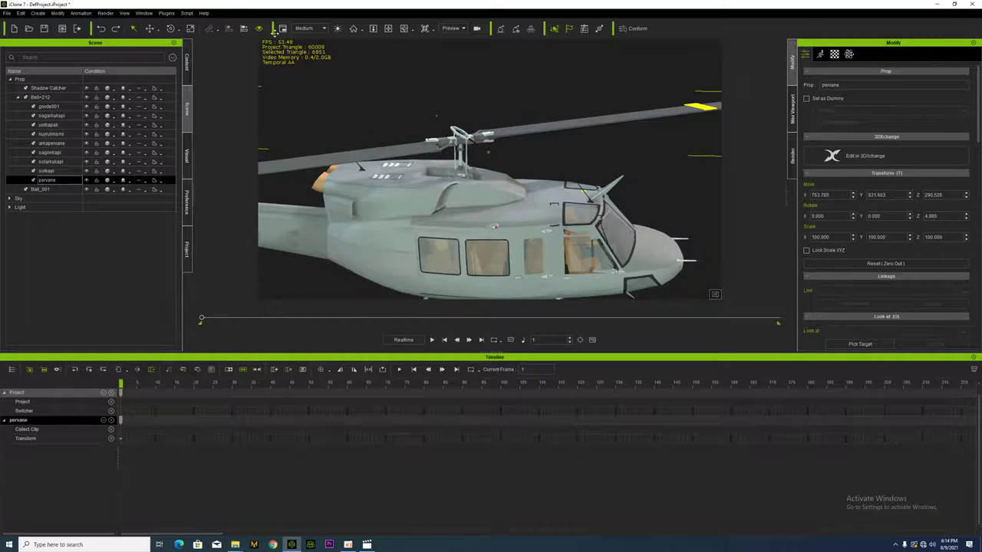
pyautogui.scroll(-4, 374, 129)
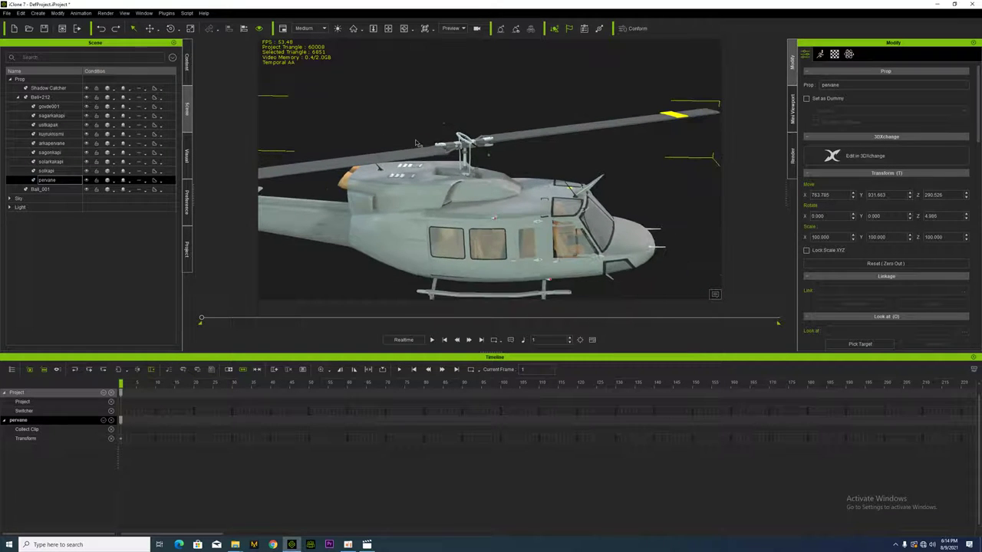
pyautogui.click(186, 157)
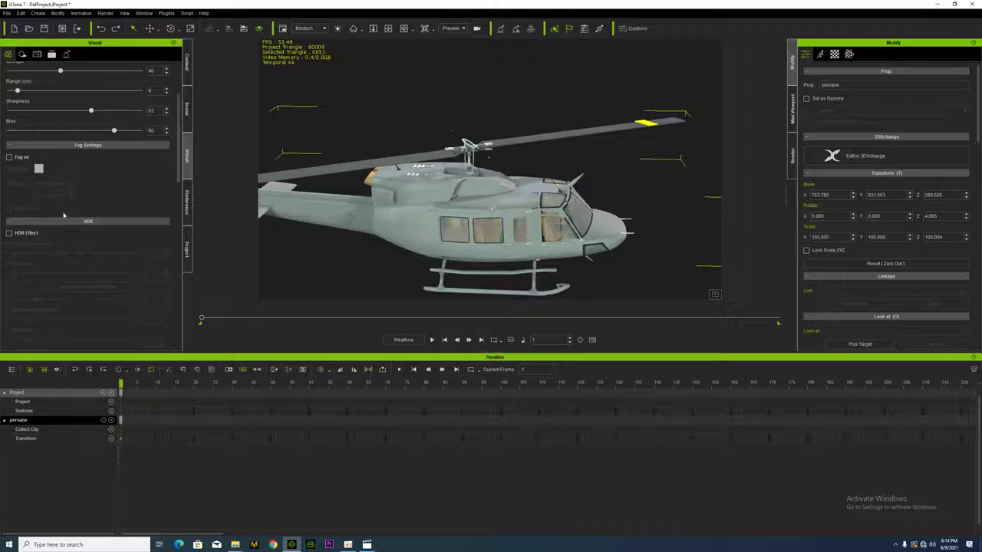
pyautogui.scroll(-1, 220, 132)
pyautogui.click(187, 108)
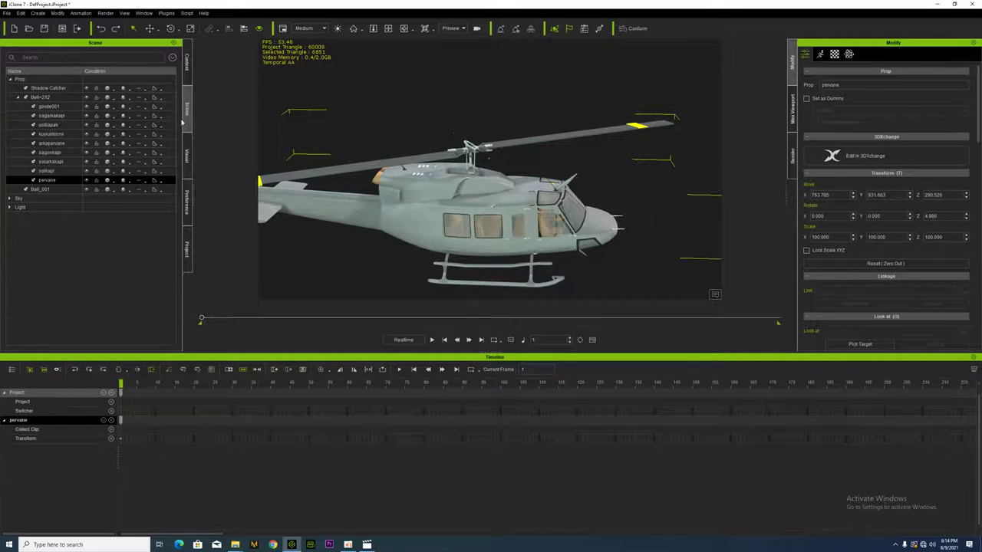
# Step: Align Ball_001 to the center of the main rotor mast's base in X, Y and Z, without aligning rotation
pyautogui.click(50, 188)
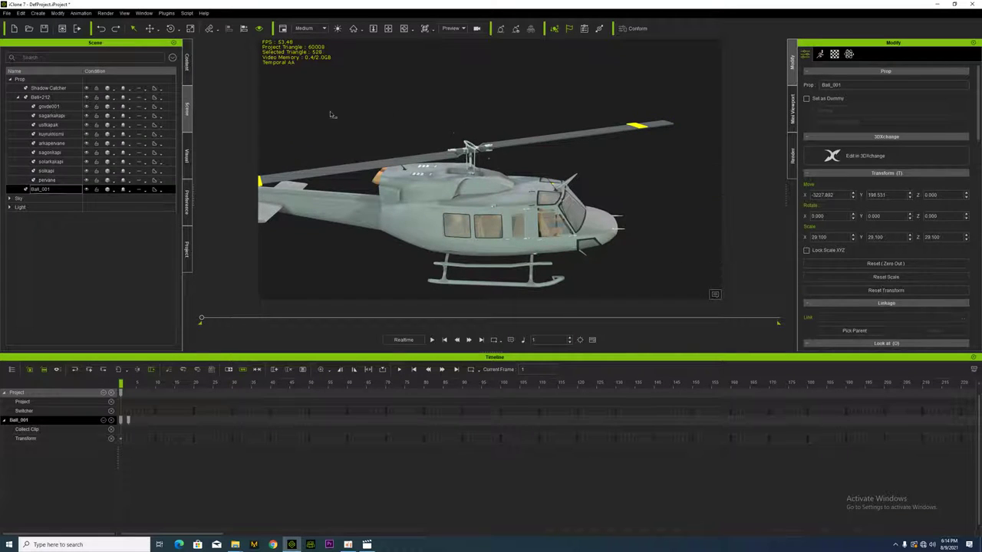
pyautogui.click(244, 30)
pyautogui.scroll(3, 487, 161)
pyautogui.scroll(5, 486, 161)
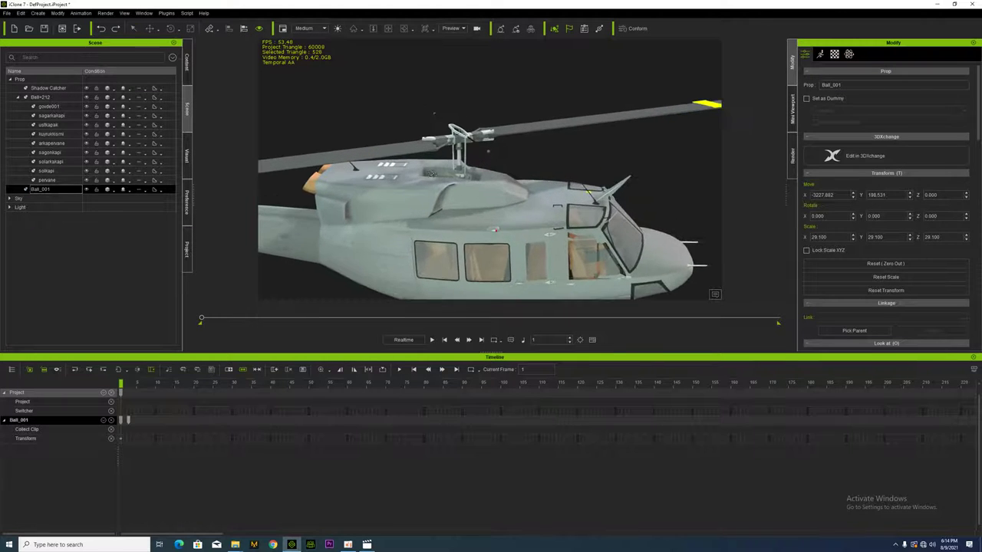
pyautogui.click(427, 161)
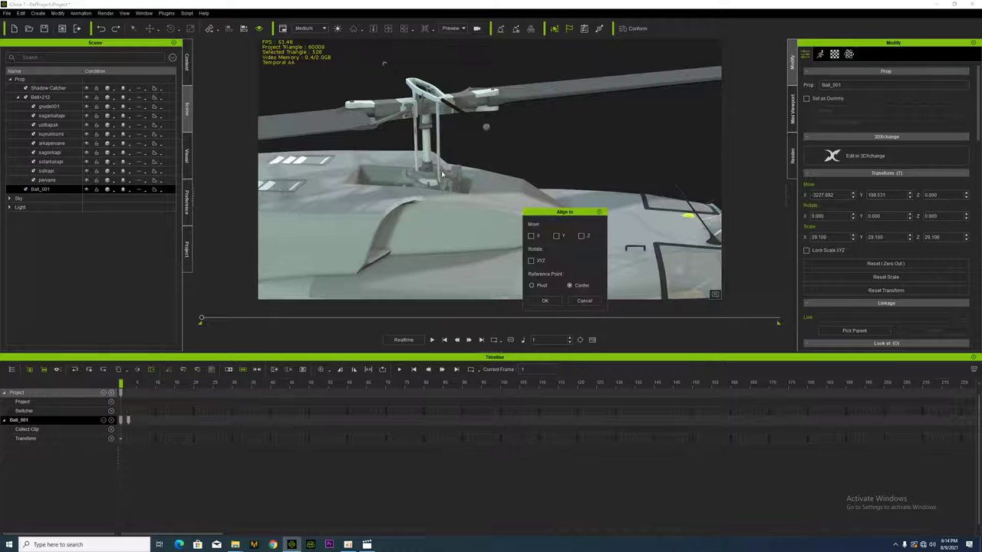
pyautogui.click(532, 237)
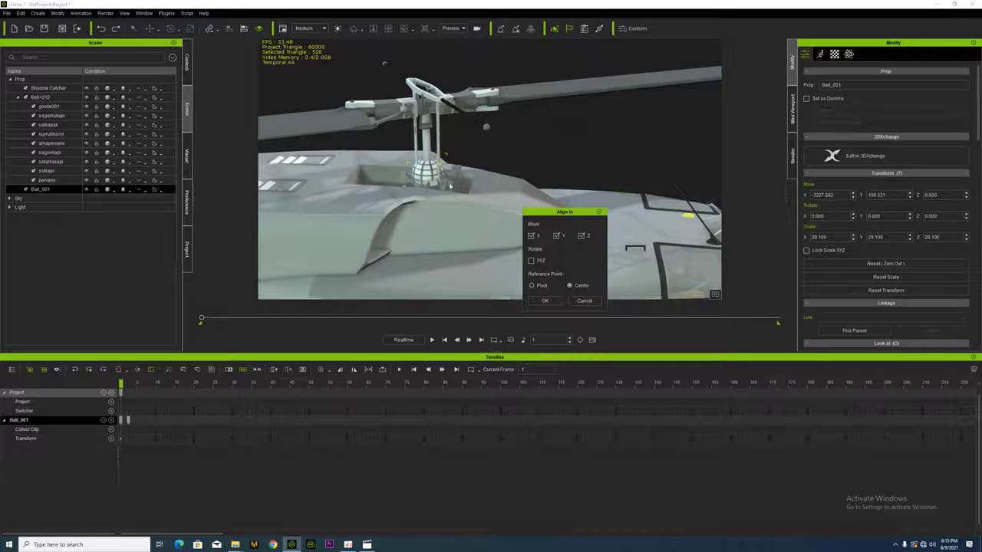
pyautogui.click(545, 301)
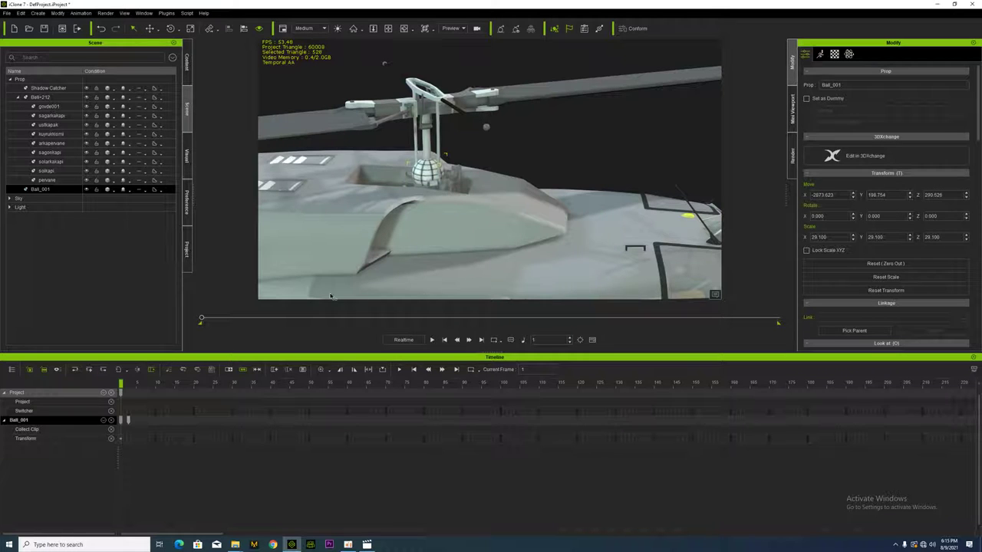
# Step: Play Ball_001's motion at the mast, remove its key near frame 3, and play the animation again
pyautogui.press('space')
pyautogui.press('space')
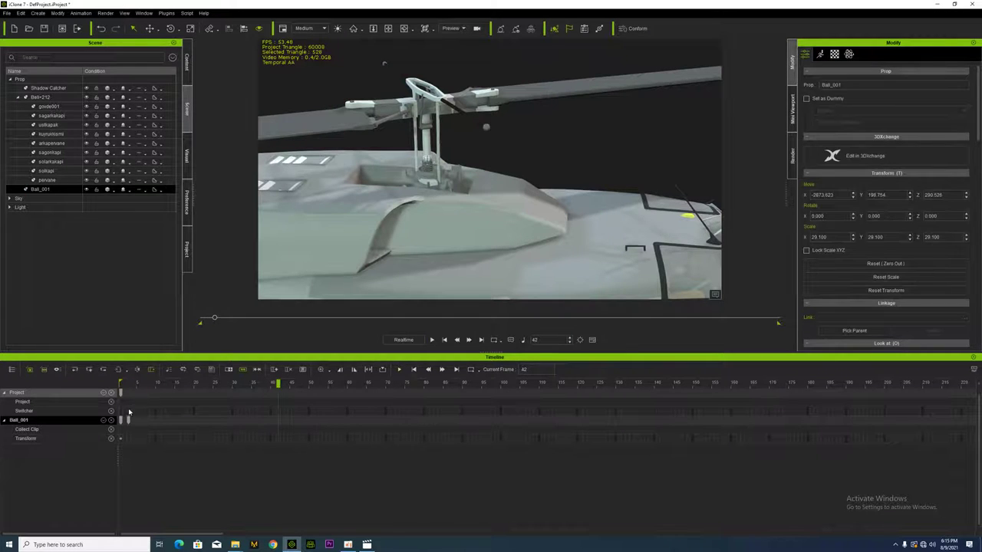
pyautogui.press('space')
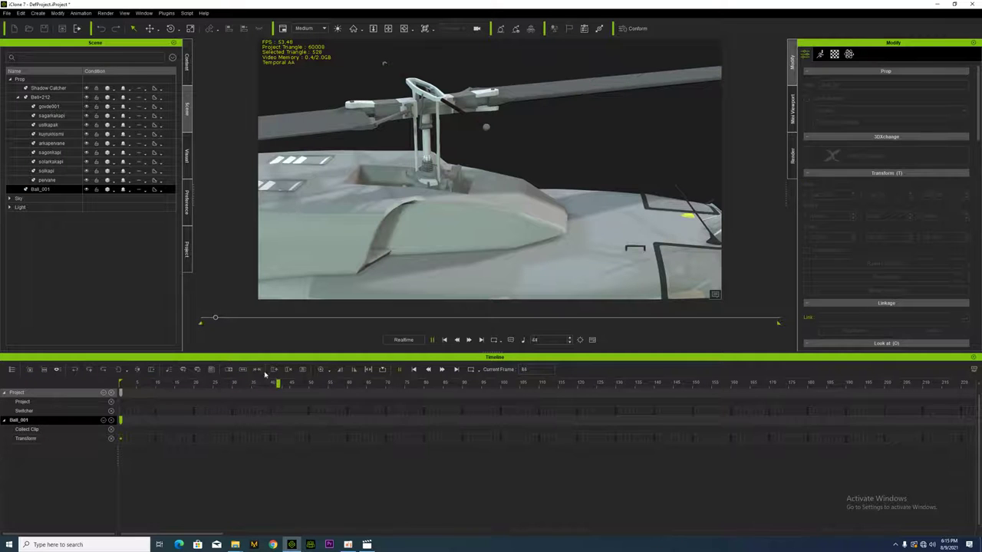
pyautogui.press('space')
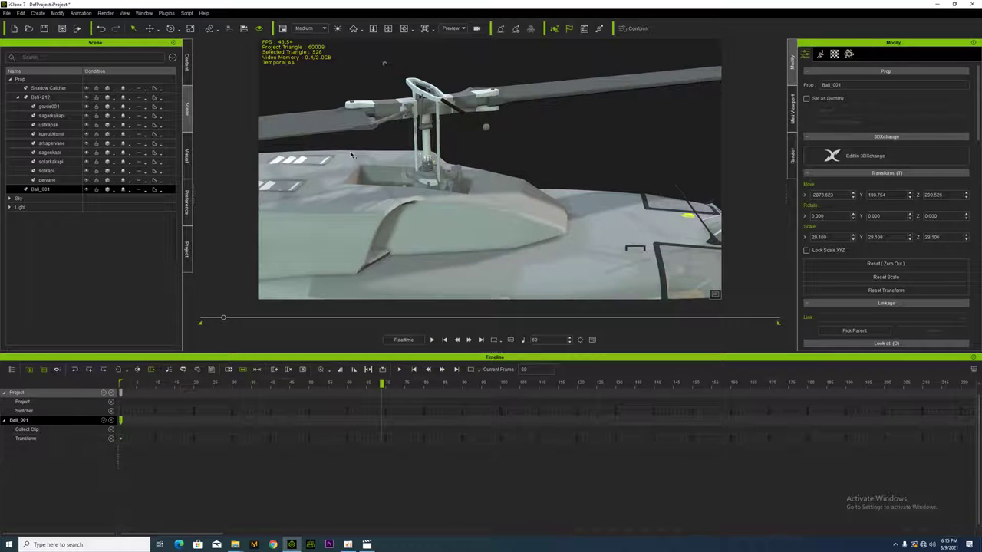
# Step: Return to frame 1 and, from the front view, shift Ball_001 onto the rotor mast's axis at about X -2873.3, Y 199.8
pyautogui.click(355, 29)
pyautogui.scroll(-5, 468, 171)
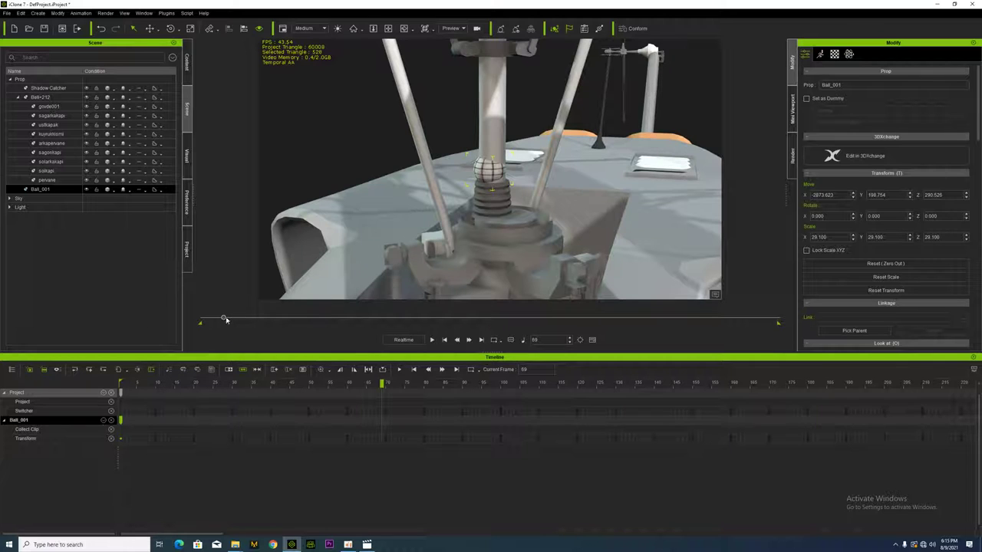
pyautogui.moveTo(225, 320); pyautogui.dragTo(201, 320)
pyautogui.click(149, 29)
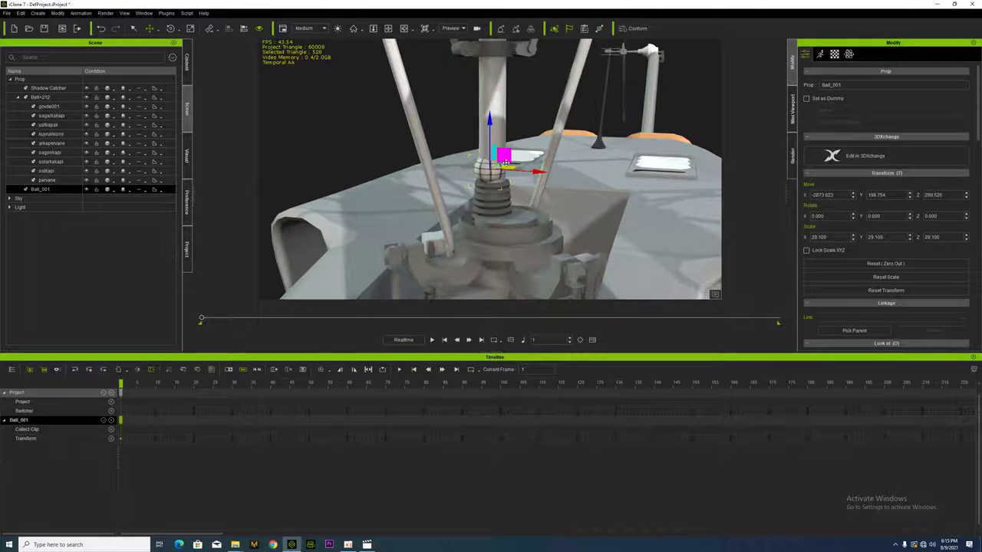
pyautogui.moveTo(494, 165); pyautogui.dragTo(496, 170)
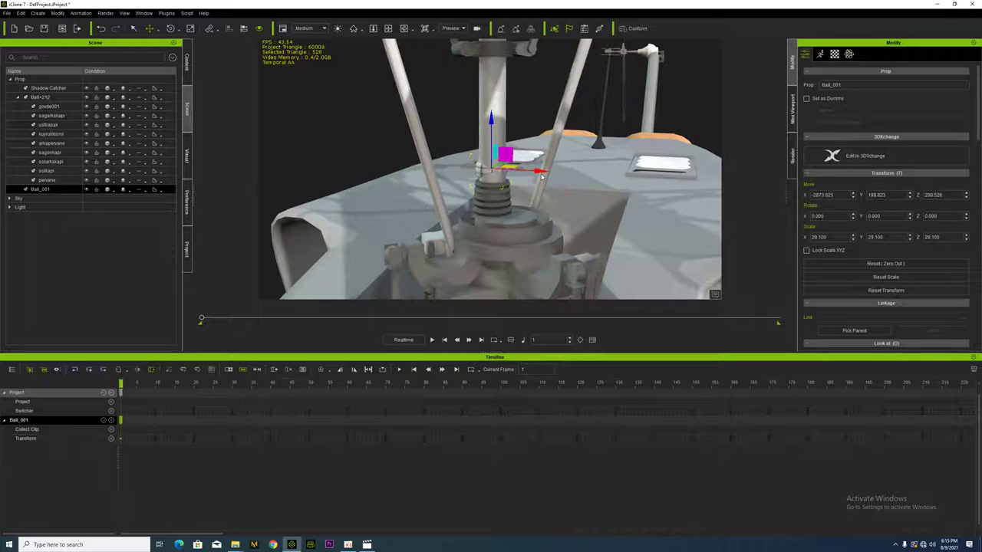
# Step: Attach the main rotor pervane to Ball_001 as its child in the scene hierarchy
pyautogui.scroll(-5, 425, 170)
pyautogui.scroll(-2, 424, 170)
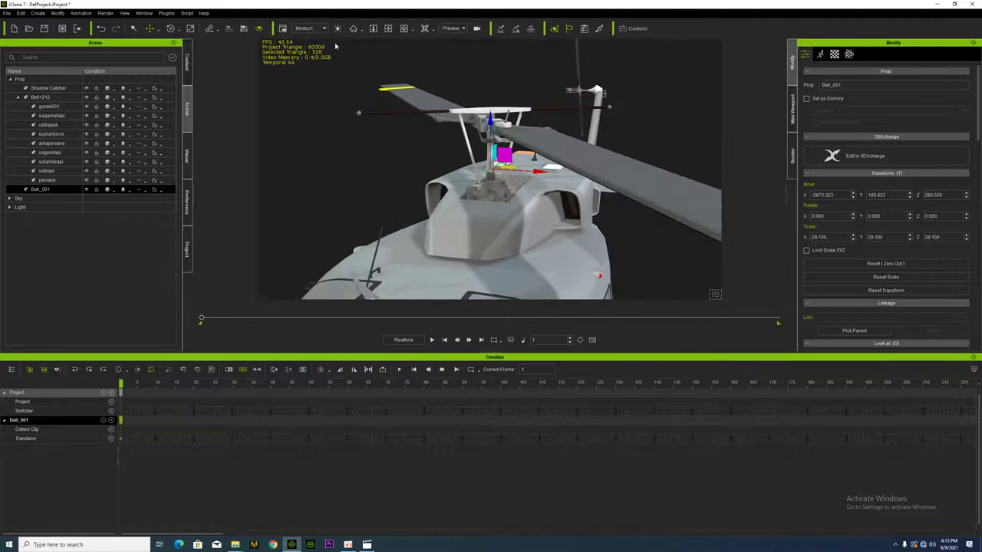
pyautogui.click(388, 29)
pyautogui.moveTo(409, 292); pyautogui.dragTo(469, 266, button='right')
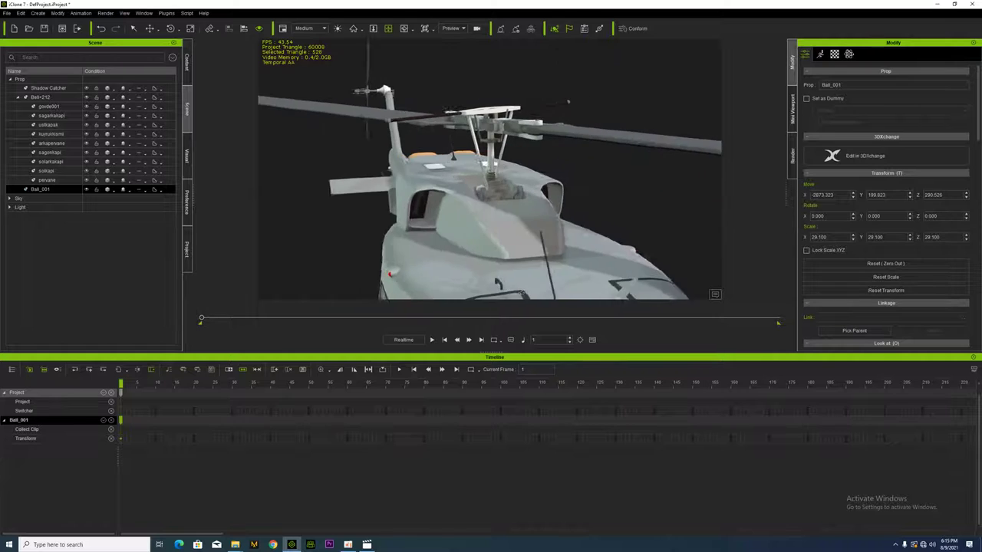
pyautogui.moveTo(469, 266); pyautogui.dragTo(459, 259)
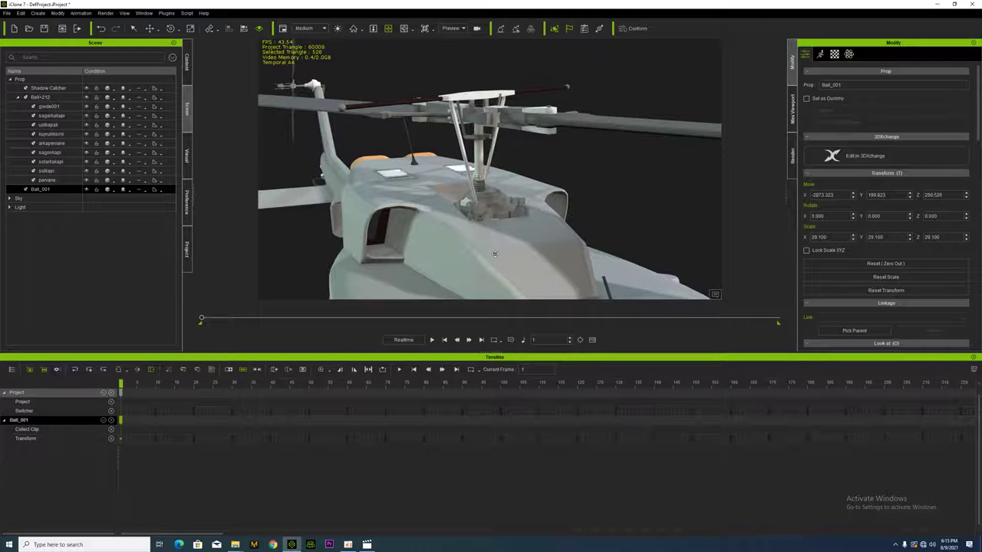
pyautogui.click(51, 180)
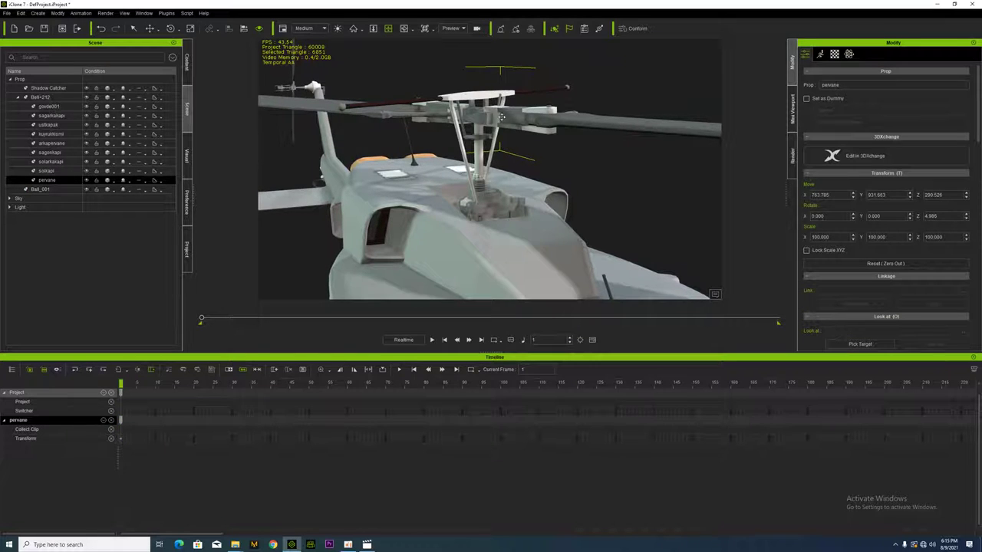
pyautogui.rightClick(483, 113)
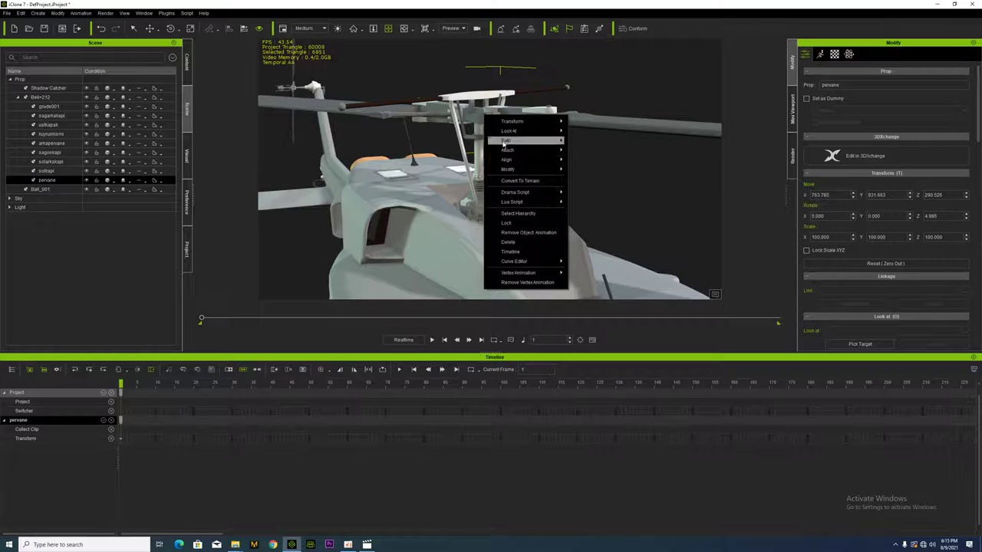
pyautogui.moveTo(519, 152)
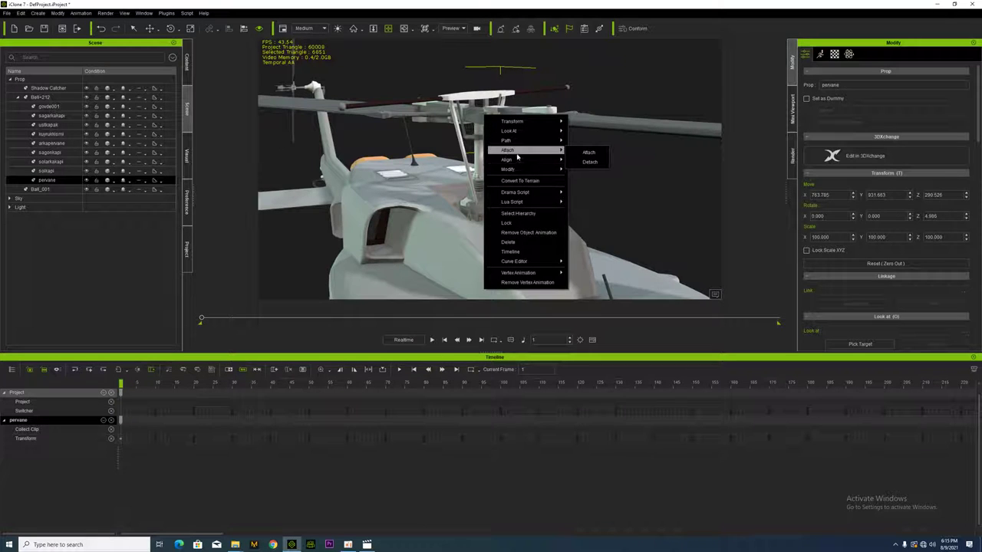
pyautogui.click(588, 153)
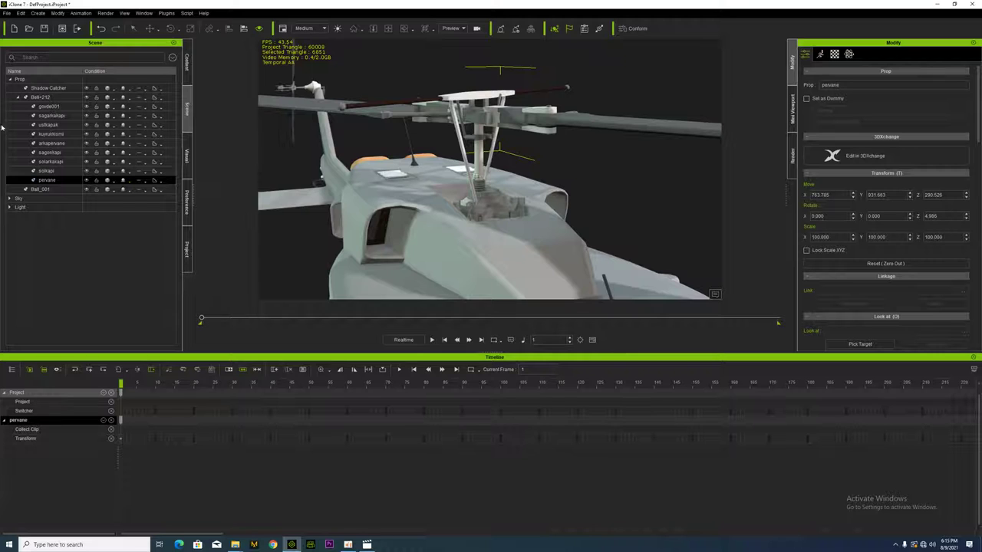
pyautogui.moveTo(35, 180); pyautogui.dragTo(39, 189)
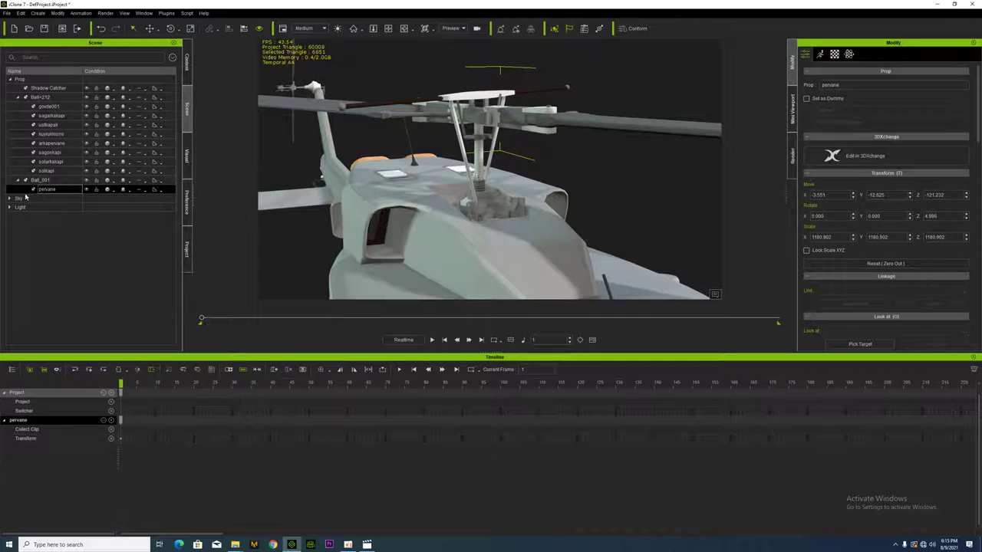
# Step: Attach Ball_001, with the main rotor under it, to the Bell+212 body
pyautogui.click(40, 181)
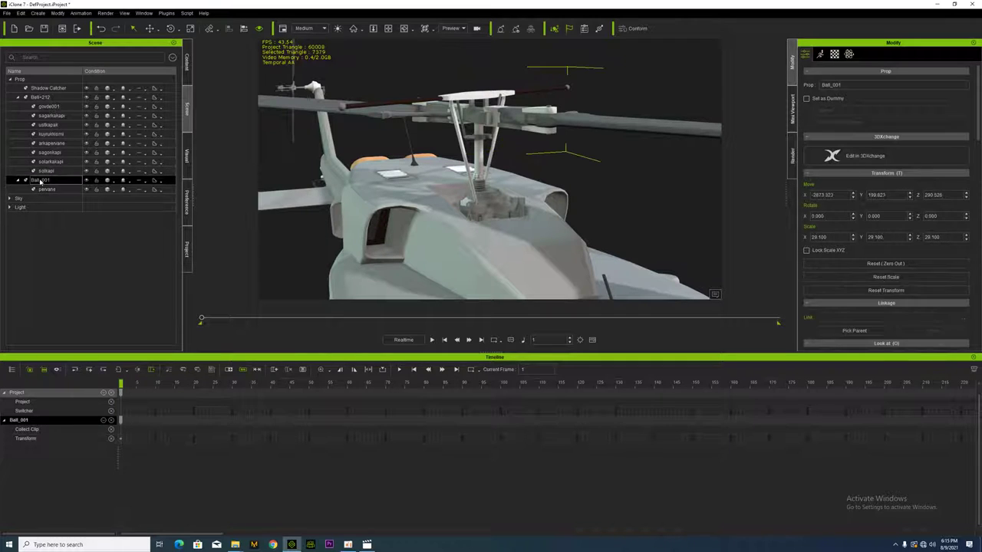
pyautogui.rightClick(492, 114)
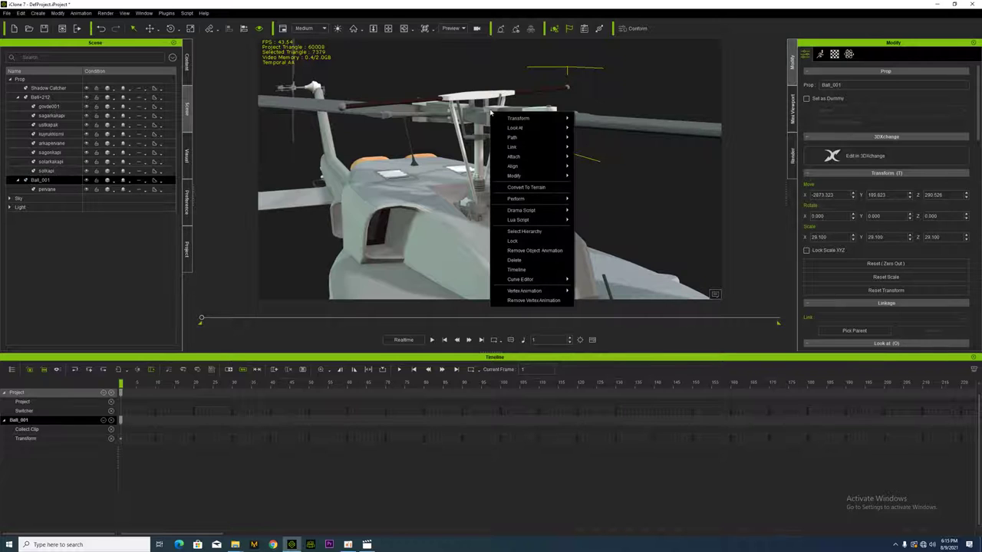
pyautogui.moveTo(540, 157)
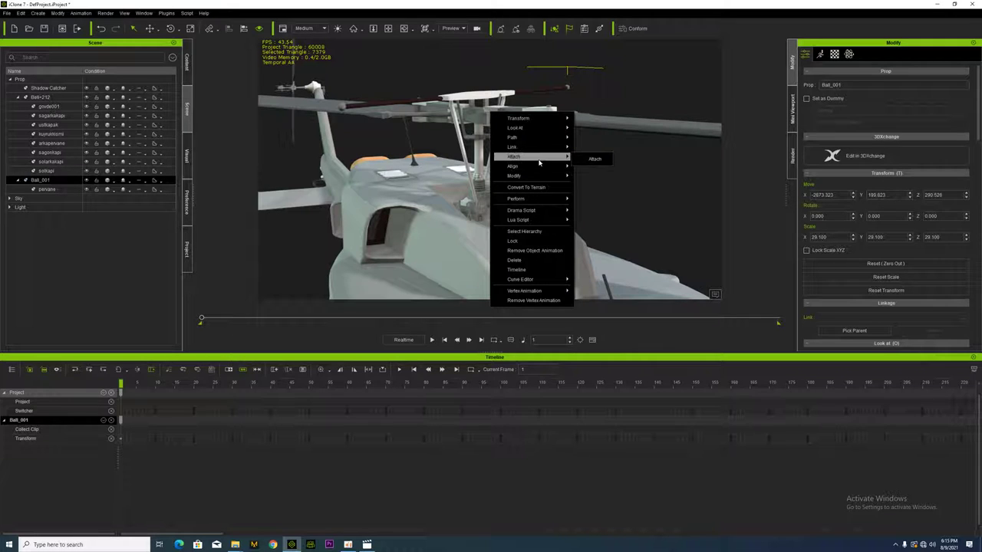
pyautogui.click(592, 159)
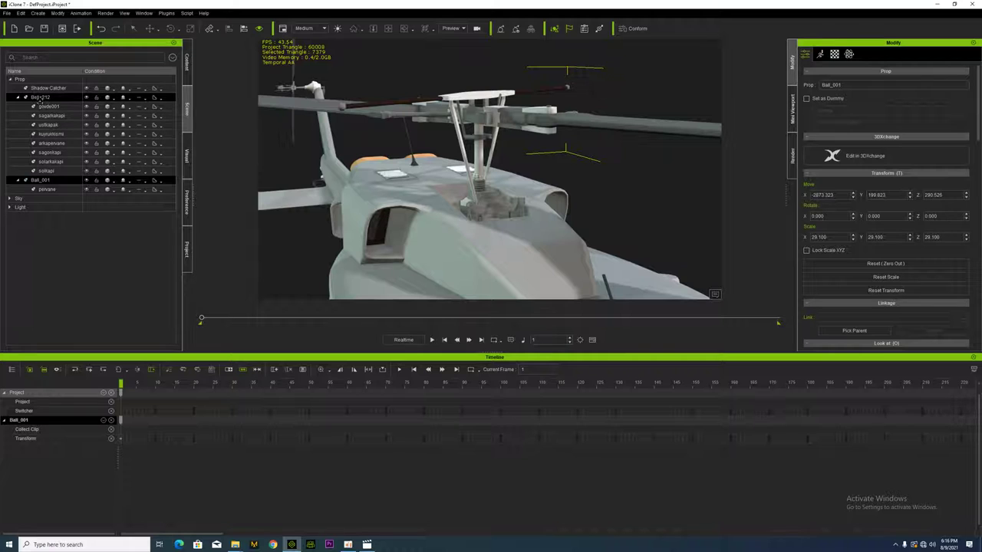
pyautogui.click(40, 98)
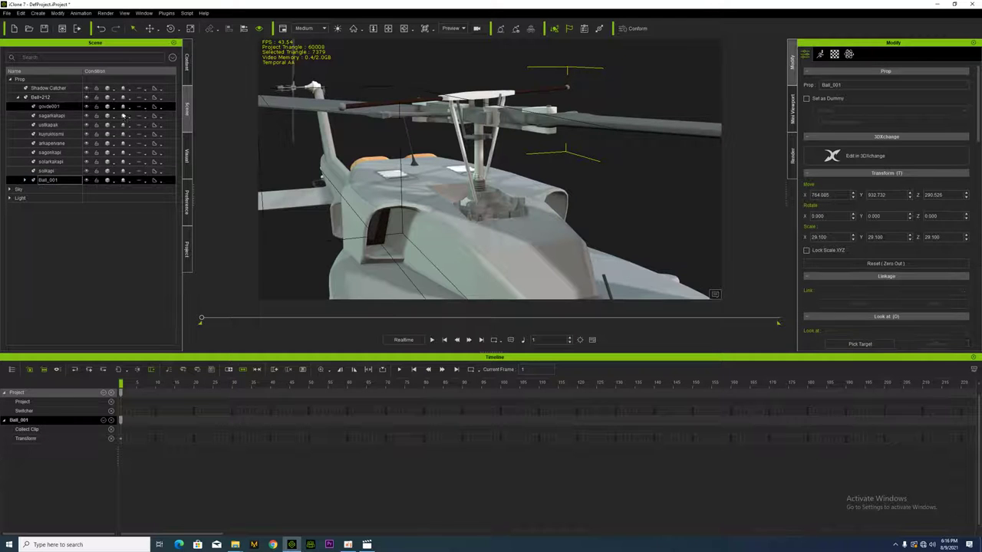
# Step: Play the animation to check the main rotor turning with the whole helicopter in view
pyautogui.scroll(-4, 447, 117)
pyautogui.press('space')
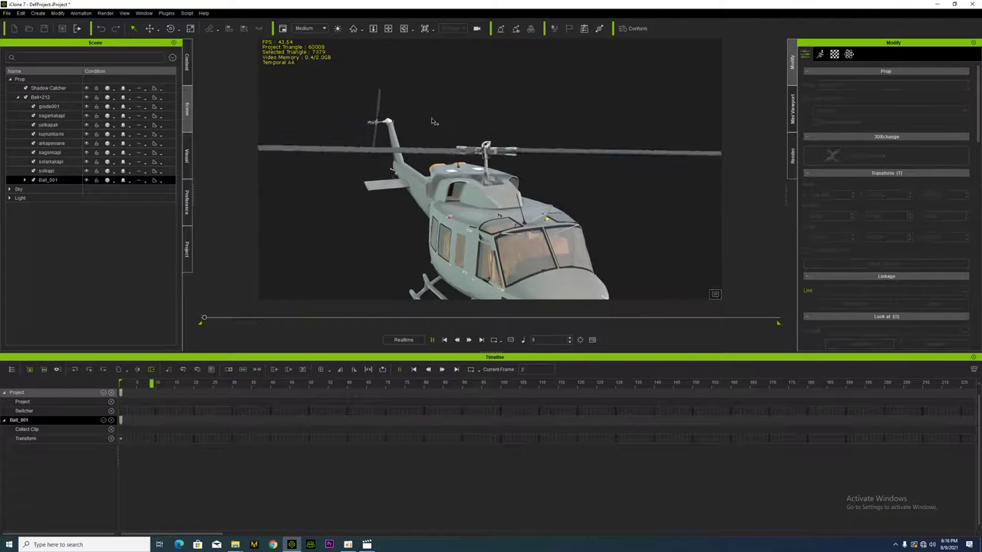
pyautogui.press('space')
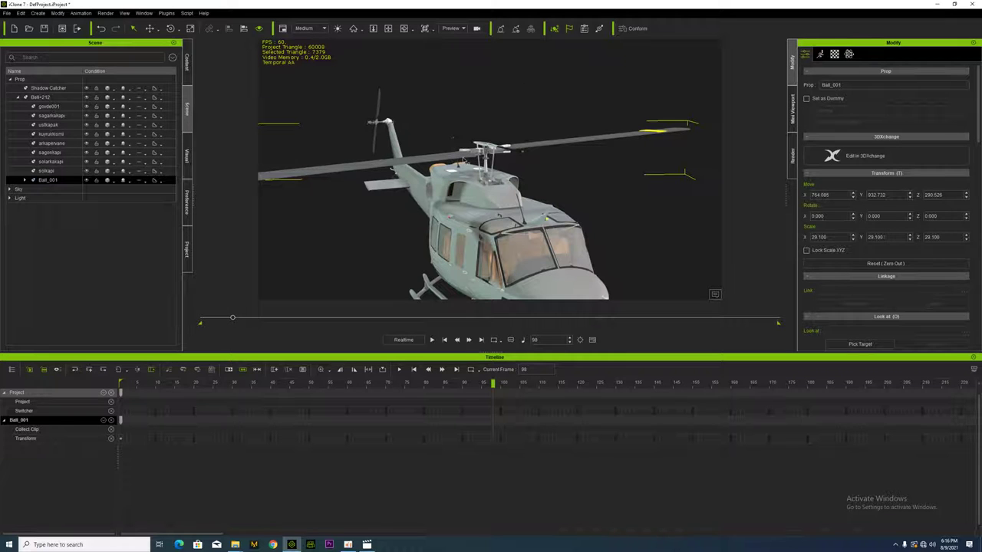
pyautogui.click(464, 159)
pyautogui.click(465, 160)
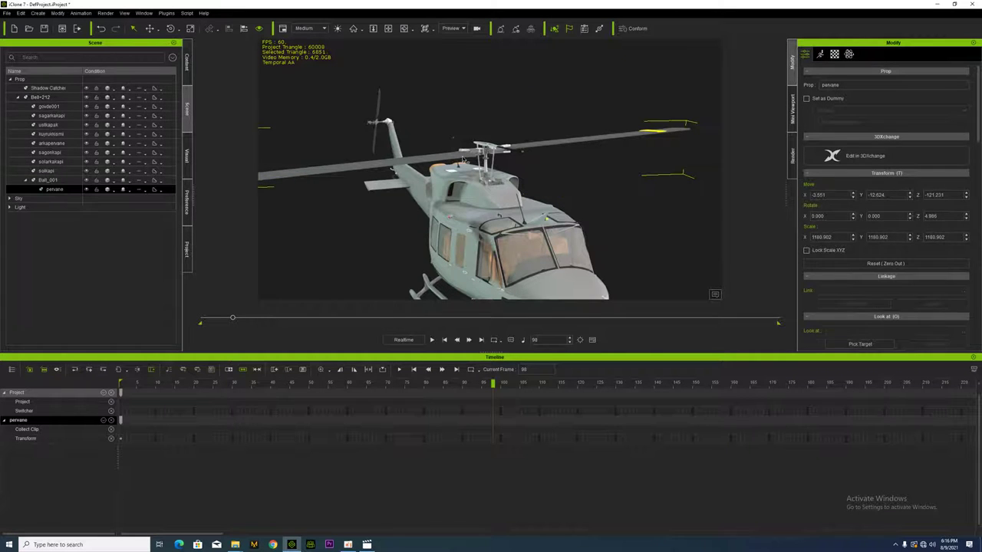
pyautogui.click(46, 170)
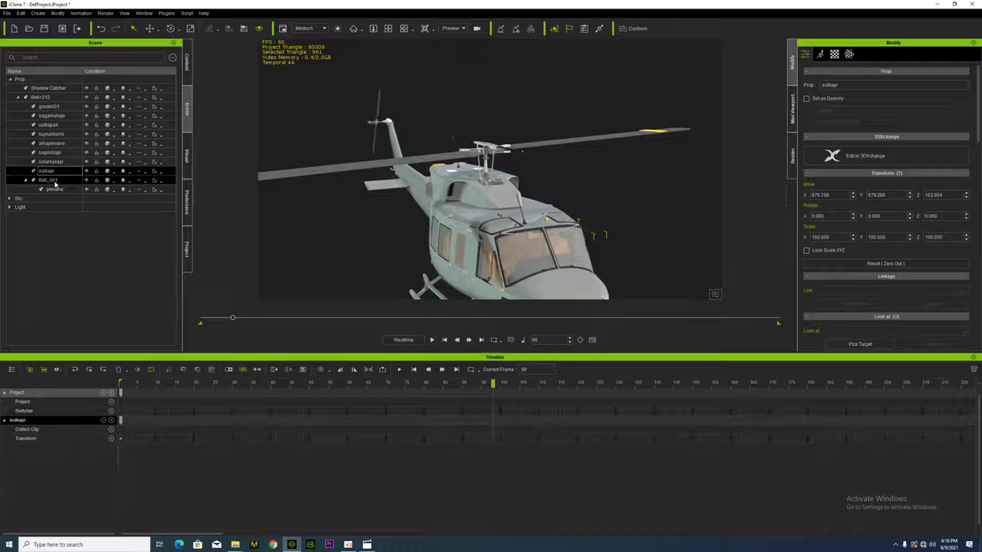
pyautogui.click(52, 181)
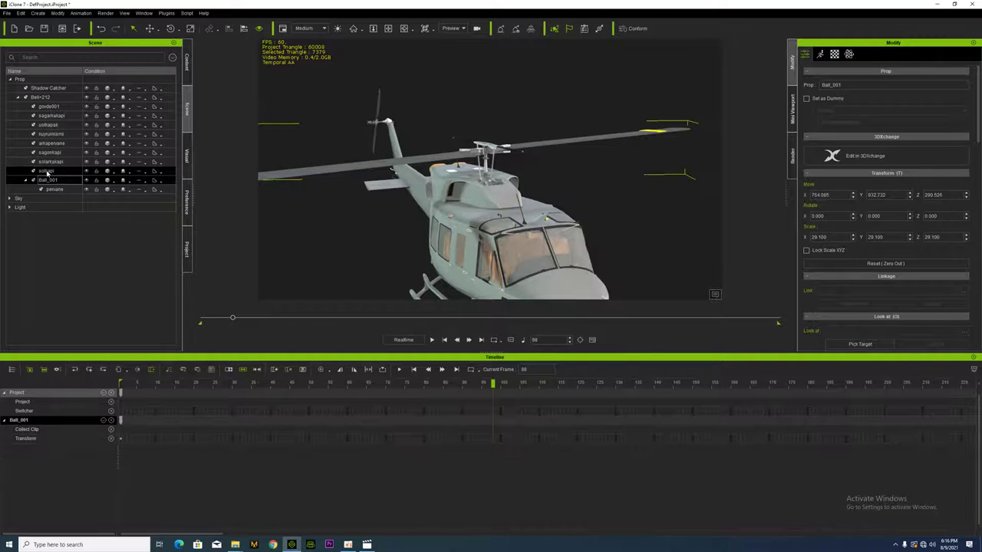
pyautogui.click(46, 171)
# Step: Show the Animation track for Bell+212 in the timeline, and deselect the helicopter
pyautogui.click(460, 161)
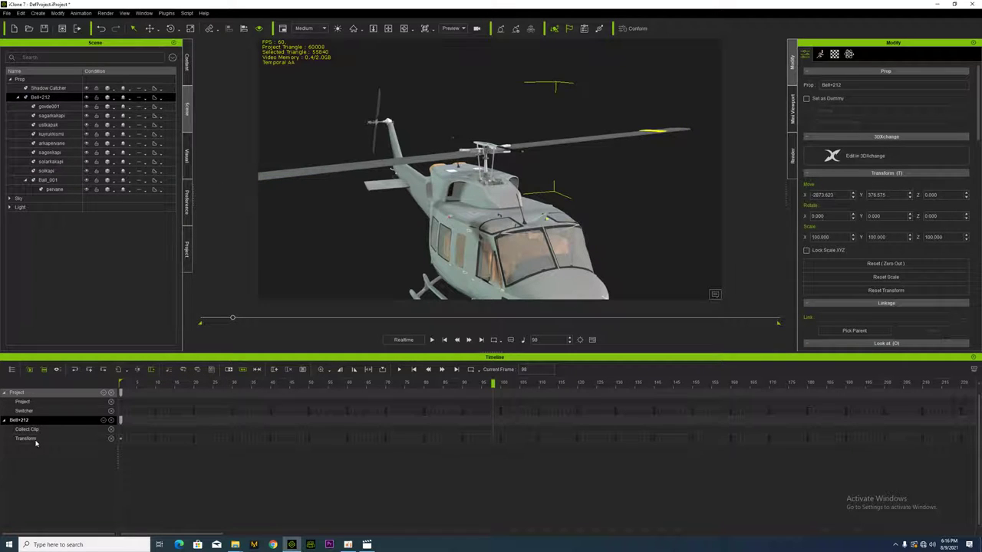
pyautogui.click(103, 421)
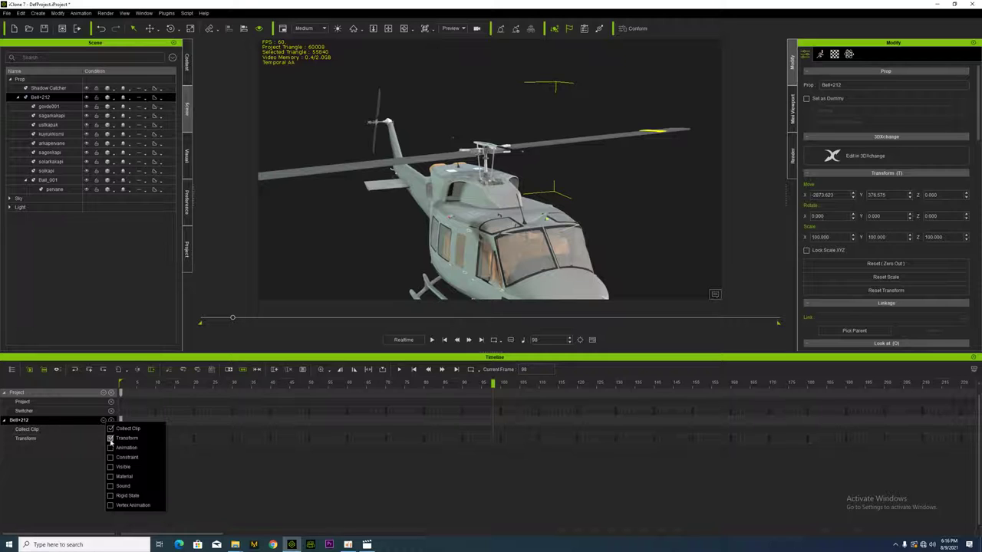
pyautogui.click(110, 448)
pyautogui.click(248, 478)
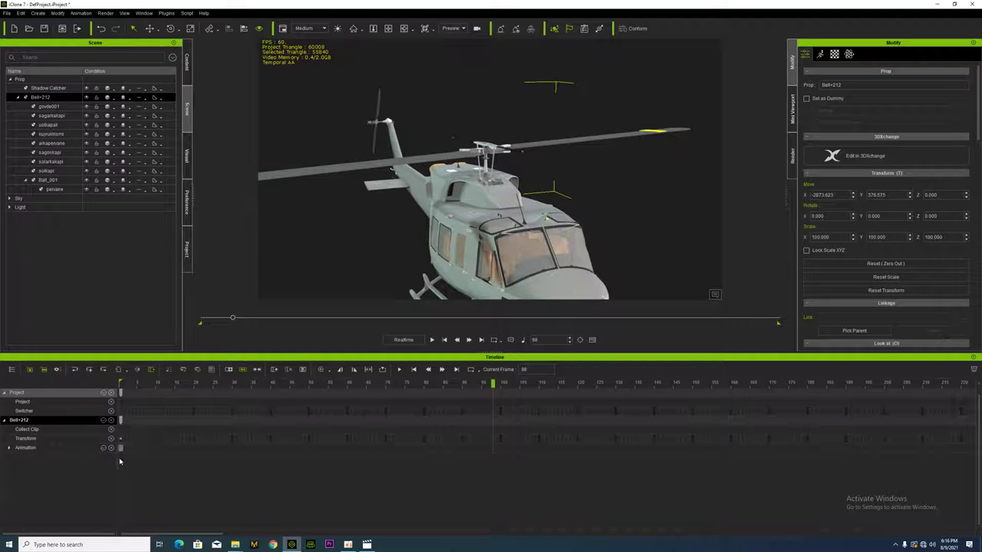
pyautogui.click(463, 159)
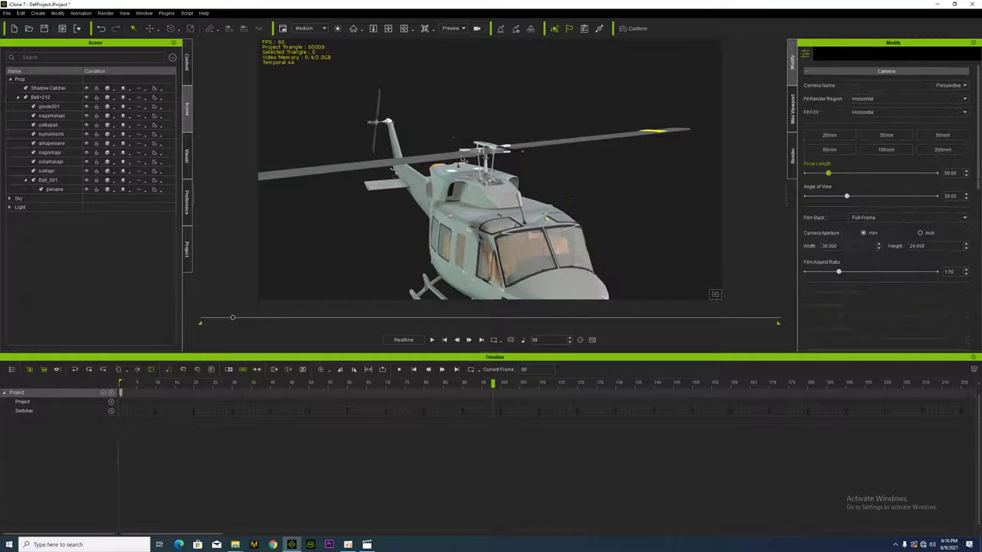
# Step: Extend Ball_001's turn-04 motion clip on the Animation track to about frame 415
pyautogui.click(74, 181)
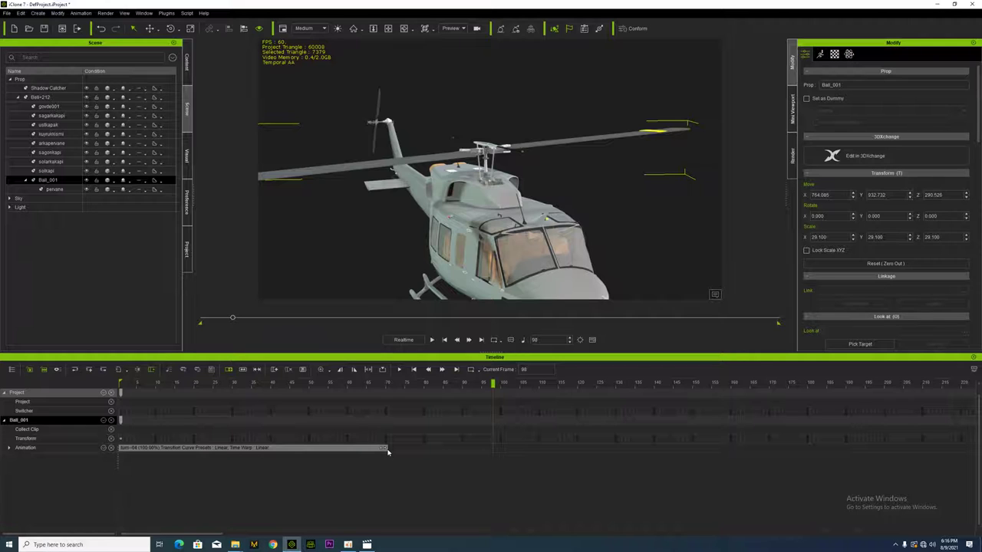
pyautogui.moveTo(388, 452); pyautogui.dragTo(906, 439)
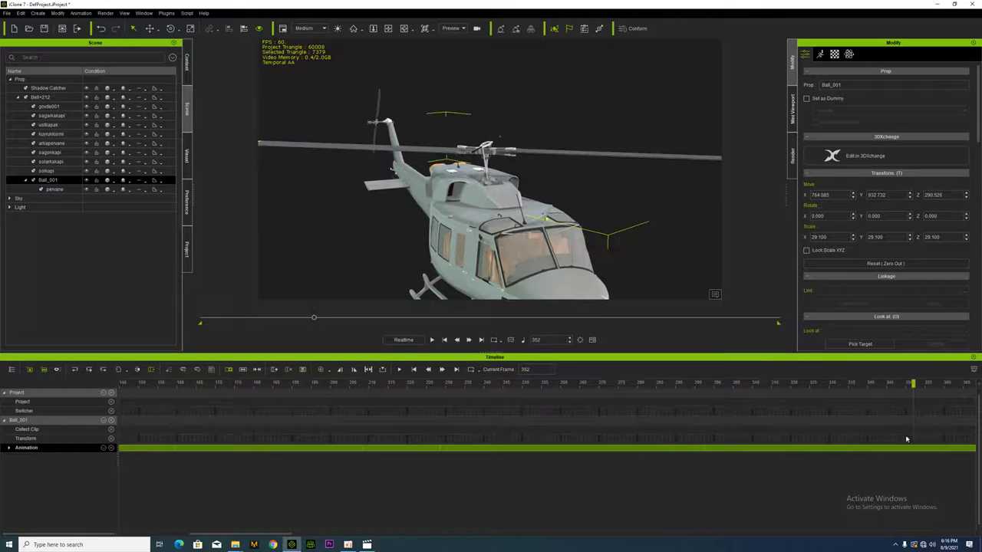
pyautogui.moveTo(257, 534); pyautogui.dragTo(309, 527)
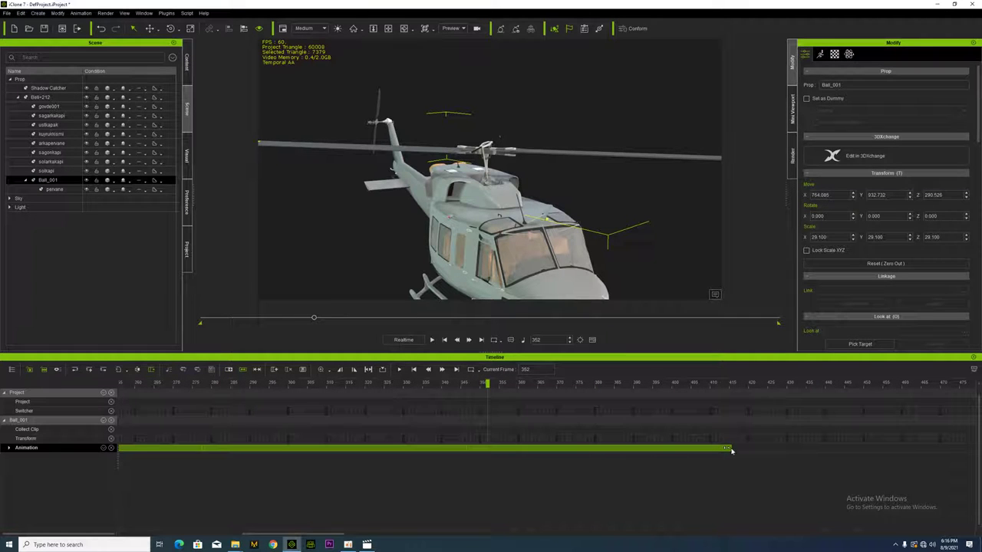
# Step: Speed up Ball_001's turn-04 clip to 234.84% by compressing its end to about frame 177
pyautogui.moveTo(730, 448); pyautogui.dragTo(318, 448)
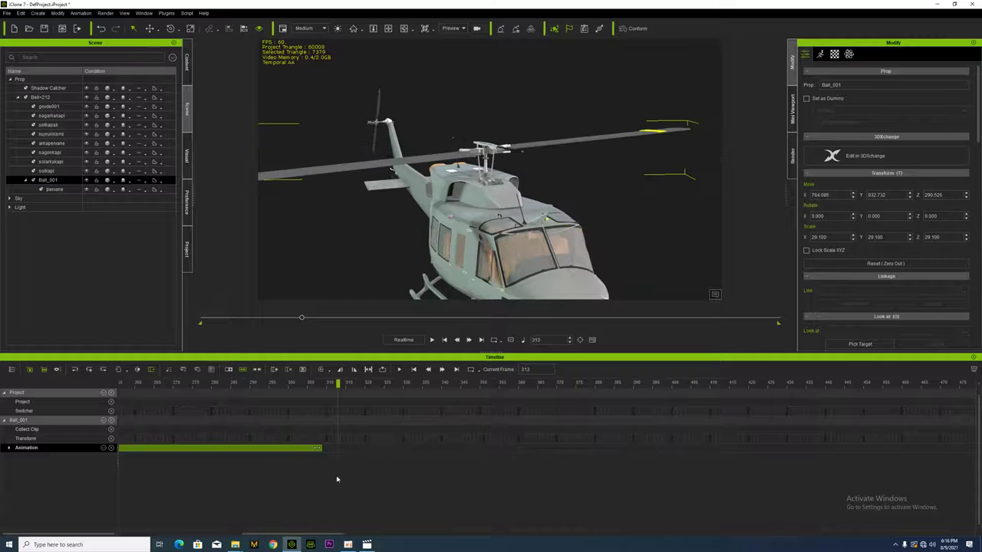
pyautogui.moveTo(301, 536); pyautogui.dragTo(247, 536)
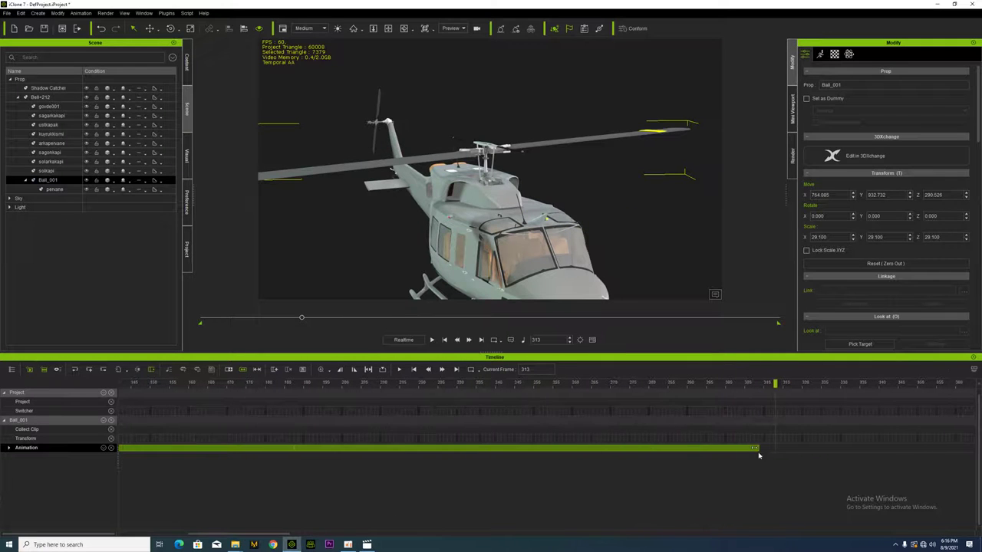
pyautogui.moveTo(756, 450); pyautogui.dragTo(263, 487)
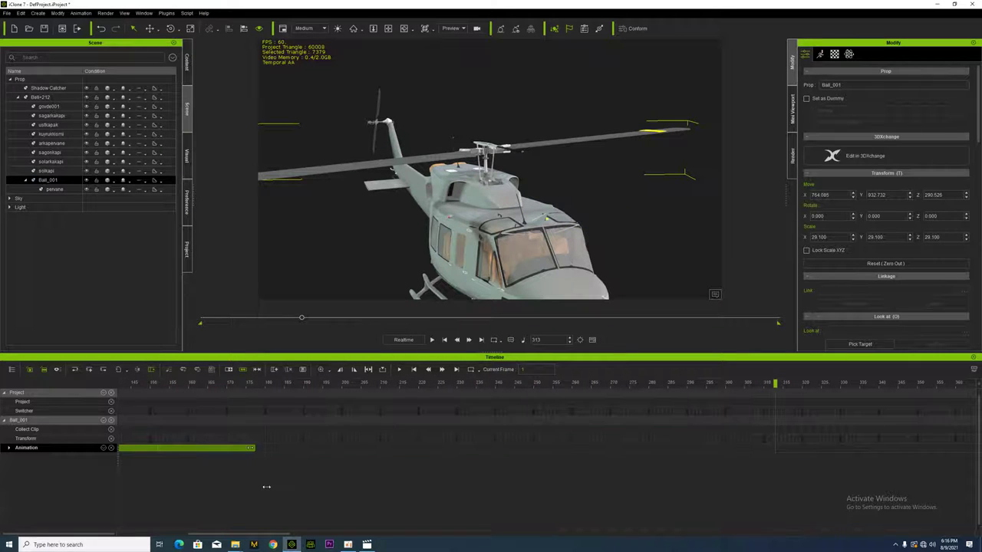
pyautogui.moveTo(243, 535); pyautogui.dragTo(171, 533)
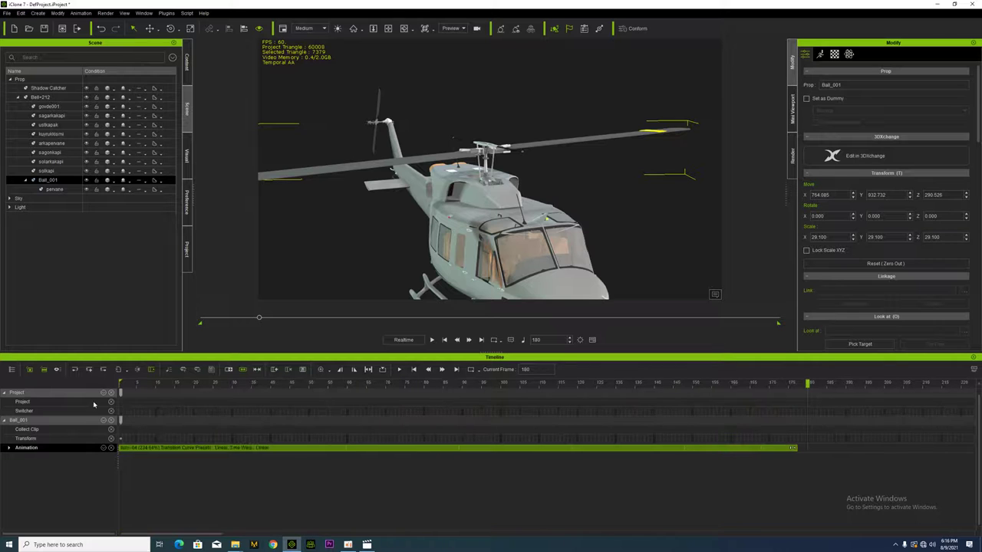
# Step: Play the rotor animation from frame 2 to check the turning speed
pyautogui.click(123, 394)
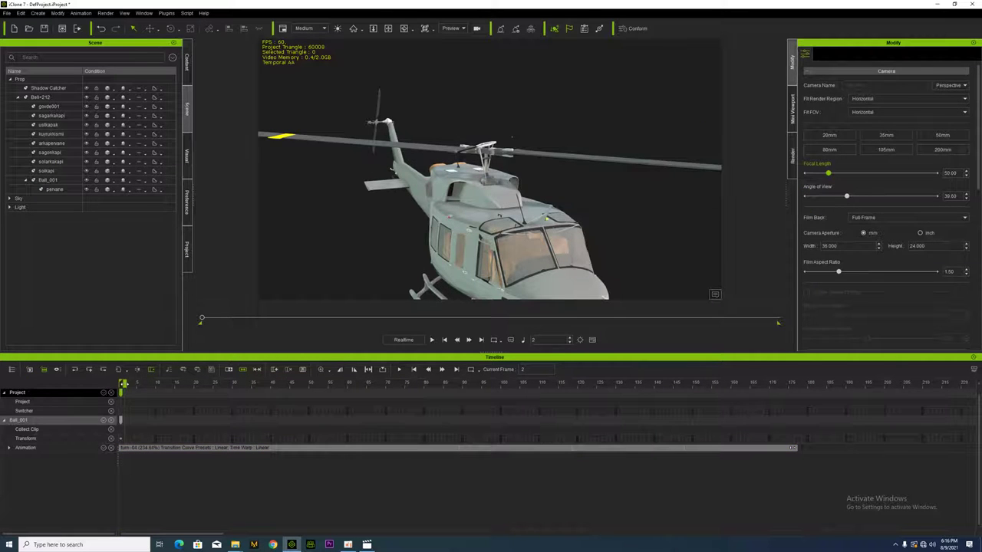
pyautogui.click(399, 369)
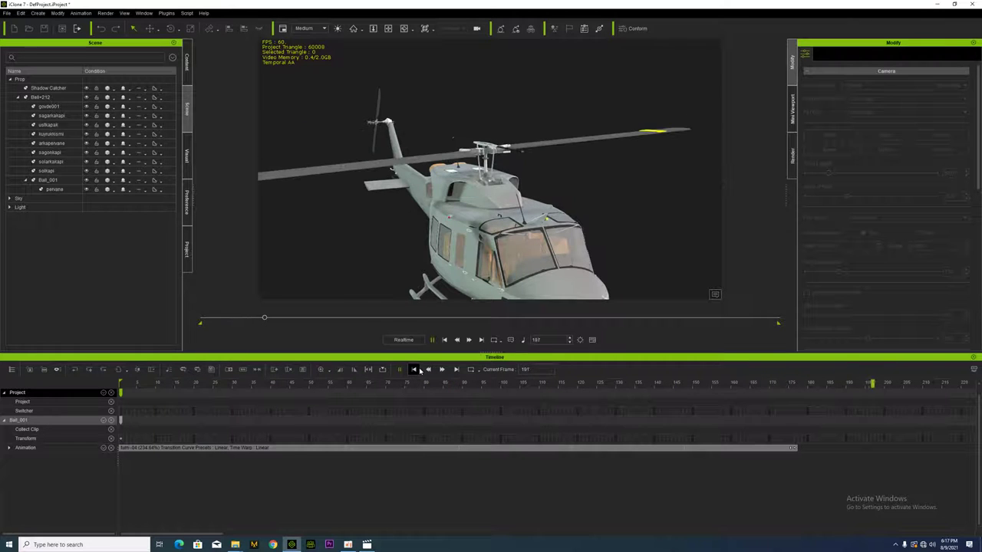
pyautogui.press('space')
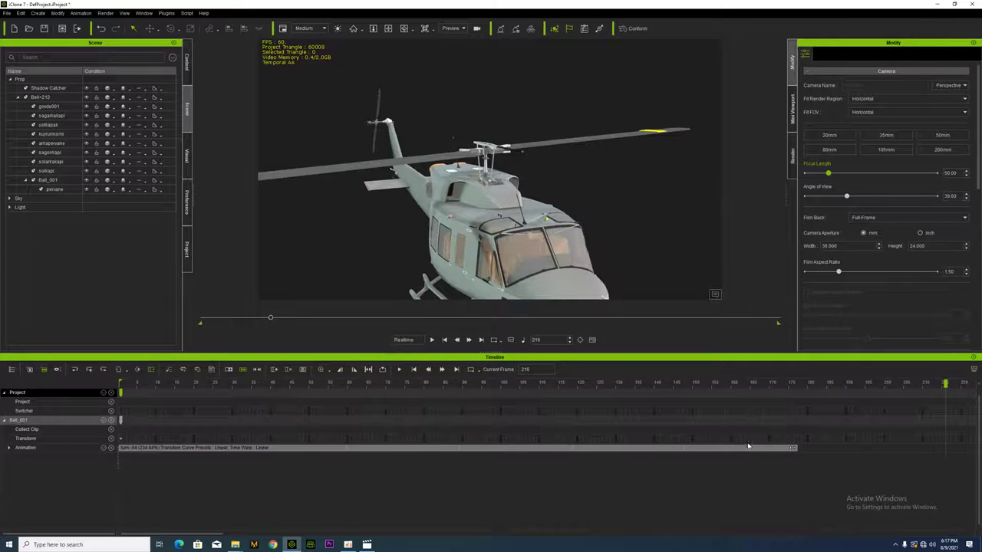
# Step: Compress Ball_001's turn-04 clip to end near frame 81 at 512.20% speed, and return the timeline to frame 1
pyautogui.click(749, 446)
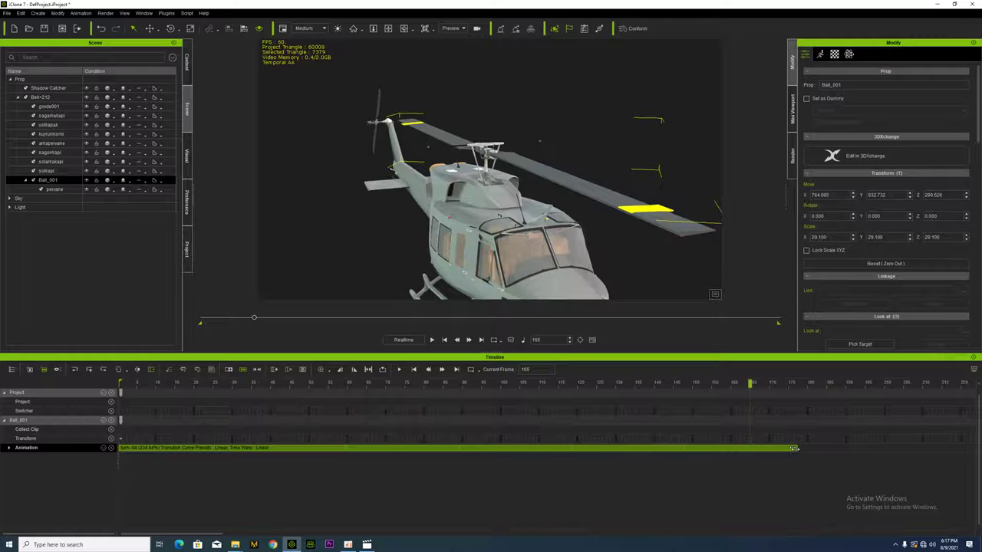
pyautogui.moveTo(794, 449); pyautogui.dragTo(428, 448)
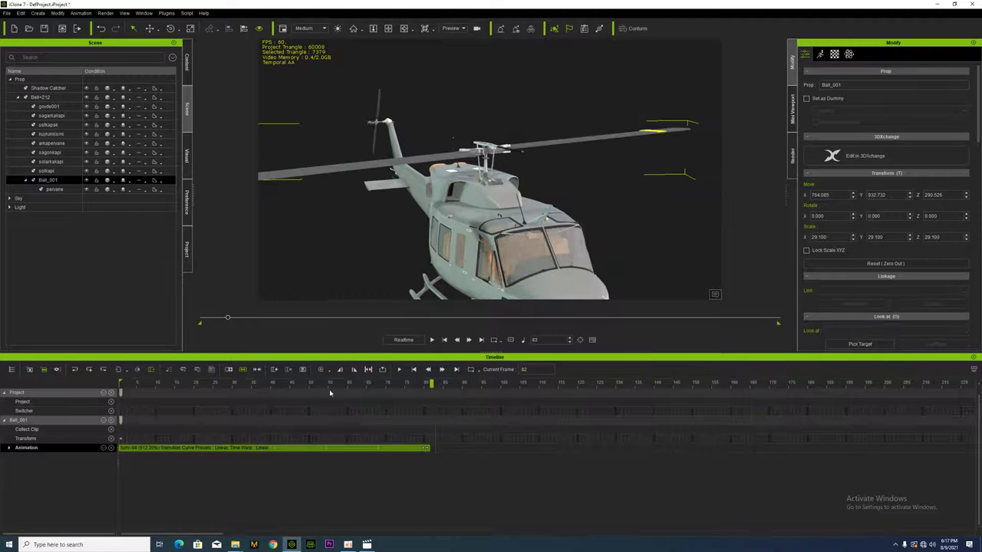
pyautogui.press('space')
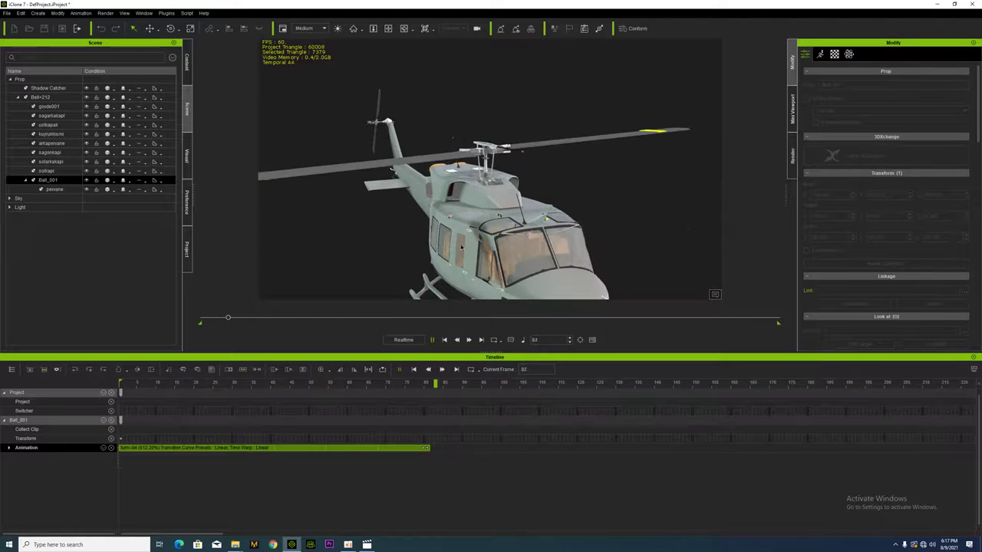
pyautogui.press('space')
pyautogui.moveTo(440, 384); pyautogui.dragTo(121, 383)
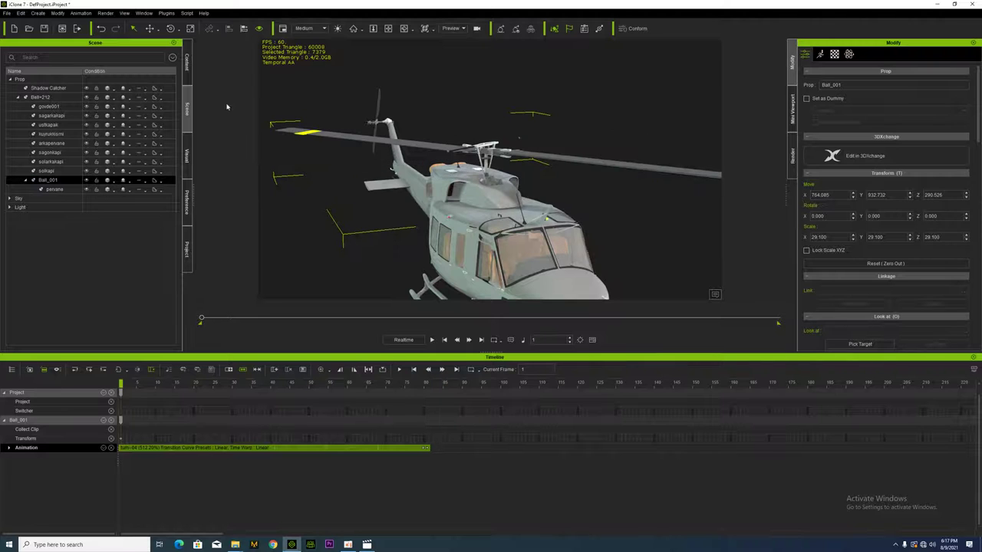
# Step: Import a second helper ball prop from the CHB(car_heli_bic_ball)2 folder and place it beside the tail rotor
pyautogui.click(388, 30)
pyautogui.moveTo(366, 106); pyautogui.dragTo(410, 149)
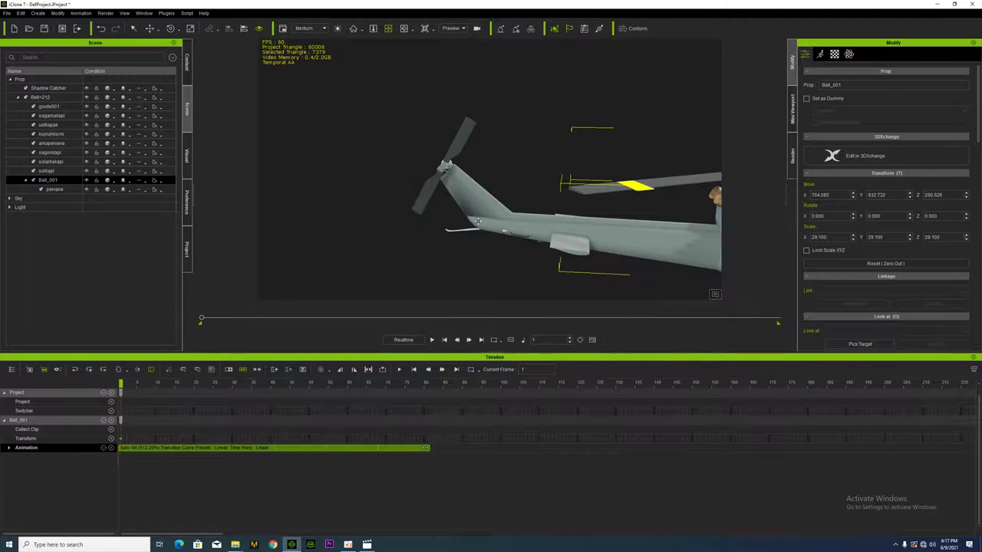
pyautogui.moveTo(509, 202); pyautogui.dragTo(515, 175, button='right')
pyautogui.moveTo(235, 545)
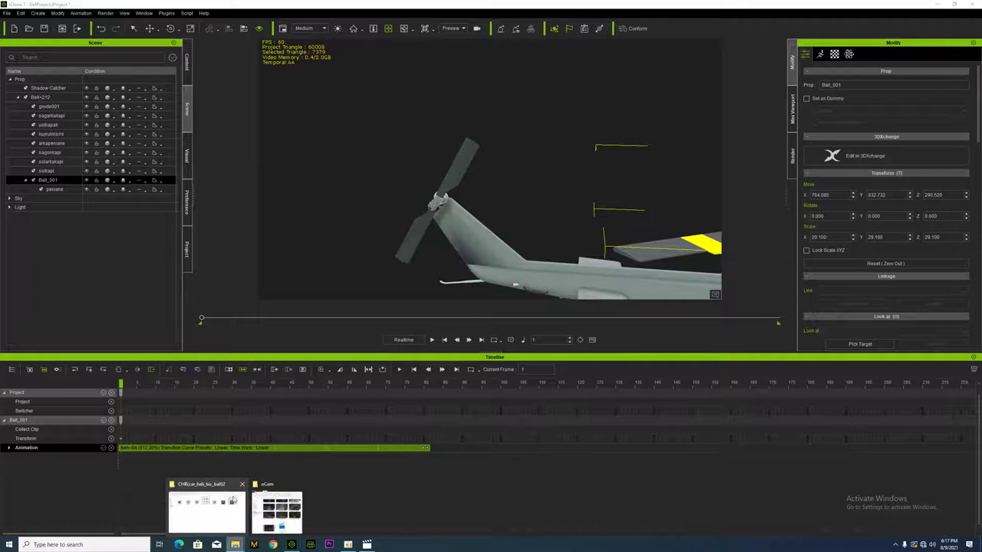
pyautogui.click(217, 509)
pyautogui.moveTo(694, 146); pyautogui.dragTo(429, 267)
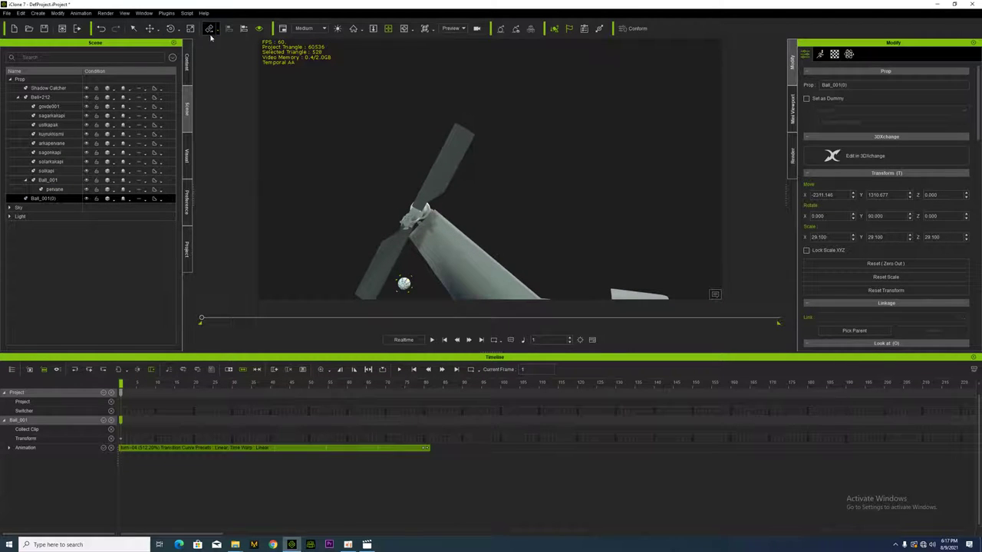
# Step: Align Ball_001(0) to the center of the tail rotor hub in X, Y and Z, without aligning rotation
pyautogui.click(244, 29)
pyautogui.scroll(1, 402, 241)
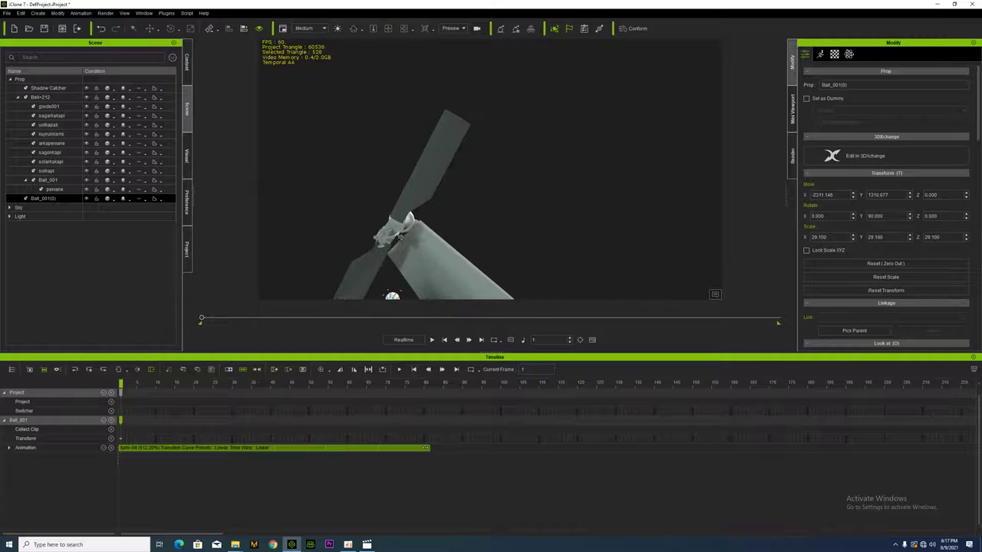
pyautogui.click(388, 230)
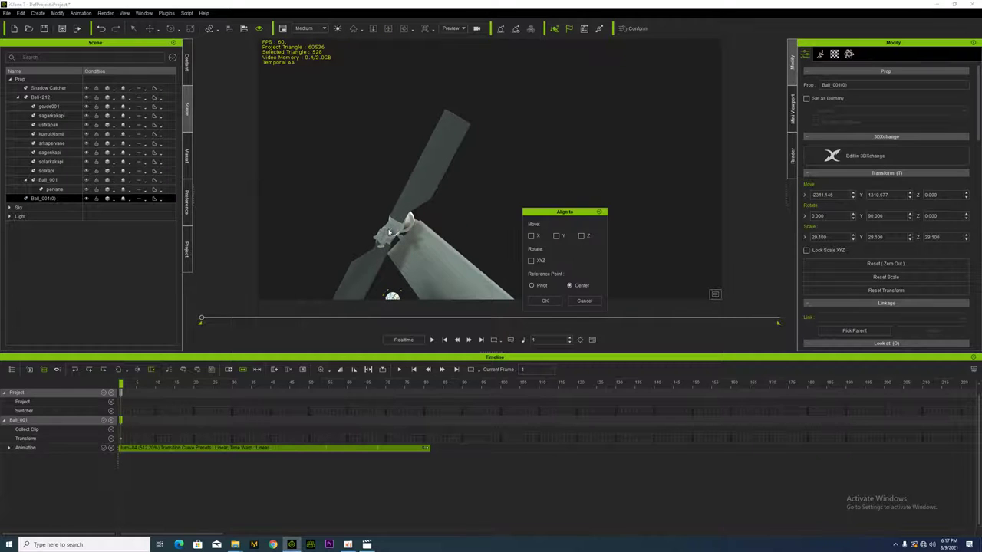
pyautogui.click(557, 236)
pyautogui.click(582, 236)
pyautogui.click(531, 236)
pyautogui.click(545, 300)
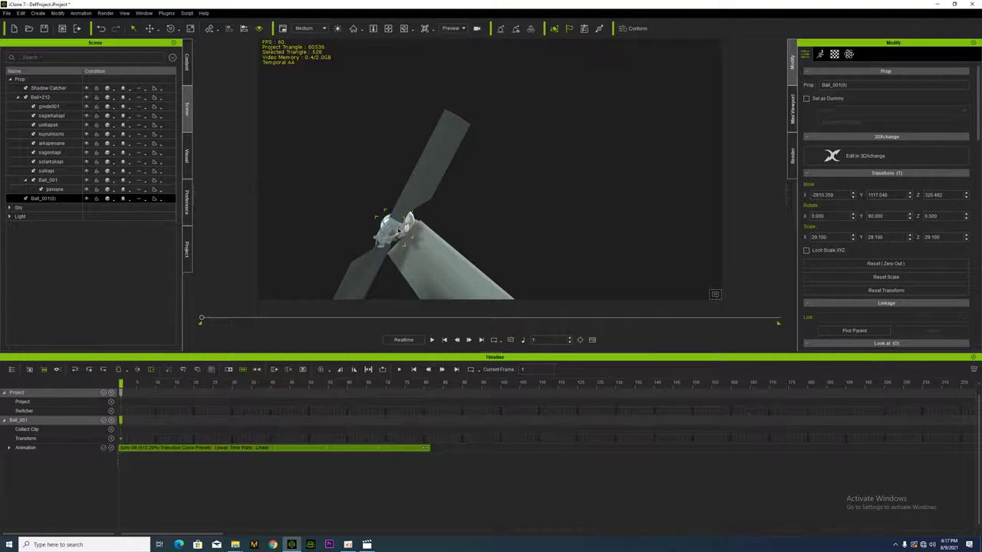
# Step: Try the turn-04 performance on Ball_001(0), play it beside the tail rotor, and return the timeline to frame 1
pyautogui.rightClick(404, 234)
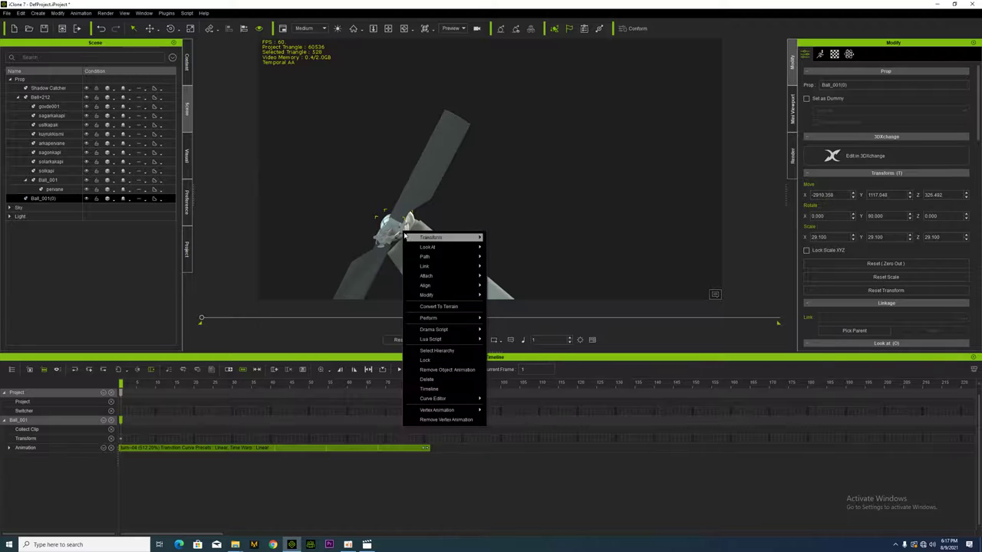
pyautogui.moveTo(459, 317)
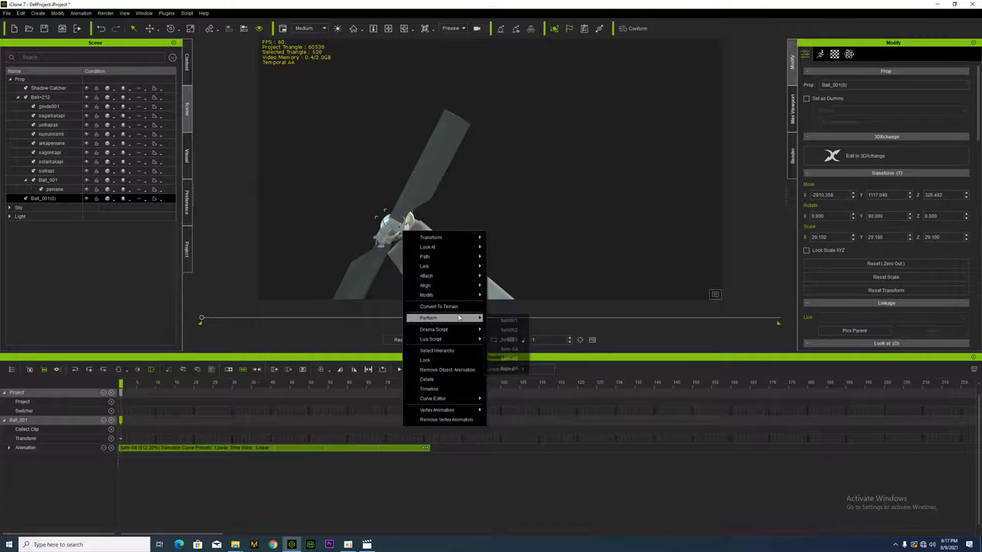
pyautogui.click(510, 349)
pyautogui.press('space')
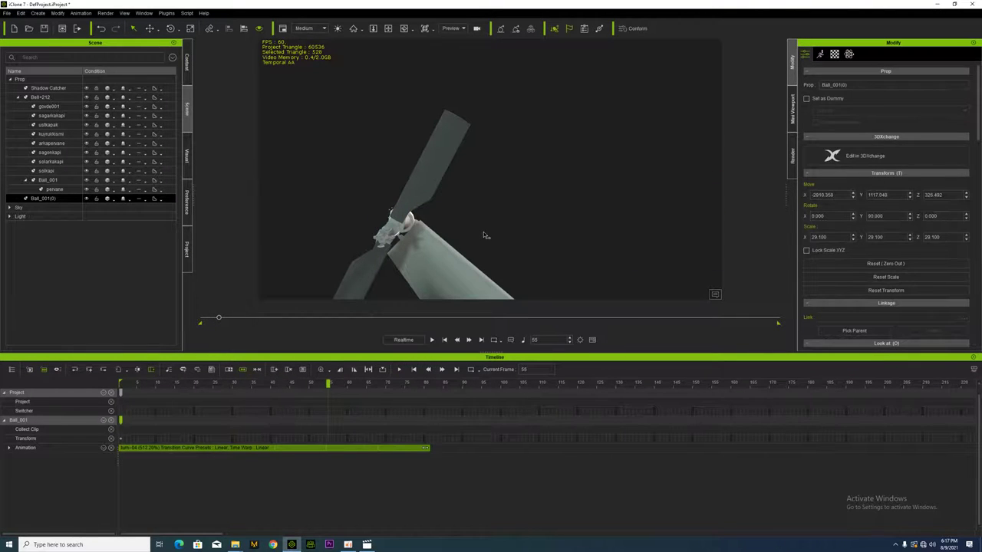
pyautogui.click(388, 28)
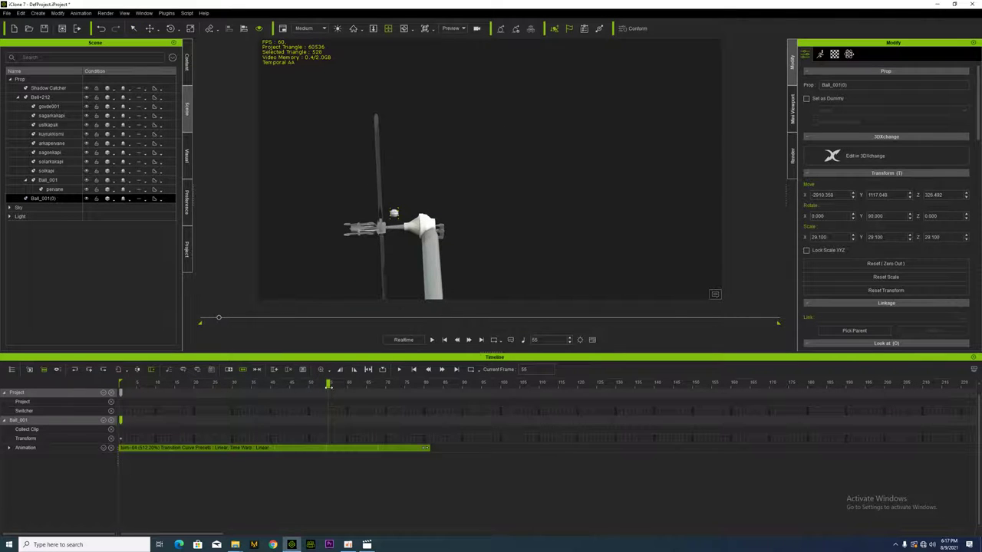
pyautogui.moveTo(332, 387); pyautogui.dragTo(14, 399)
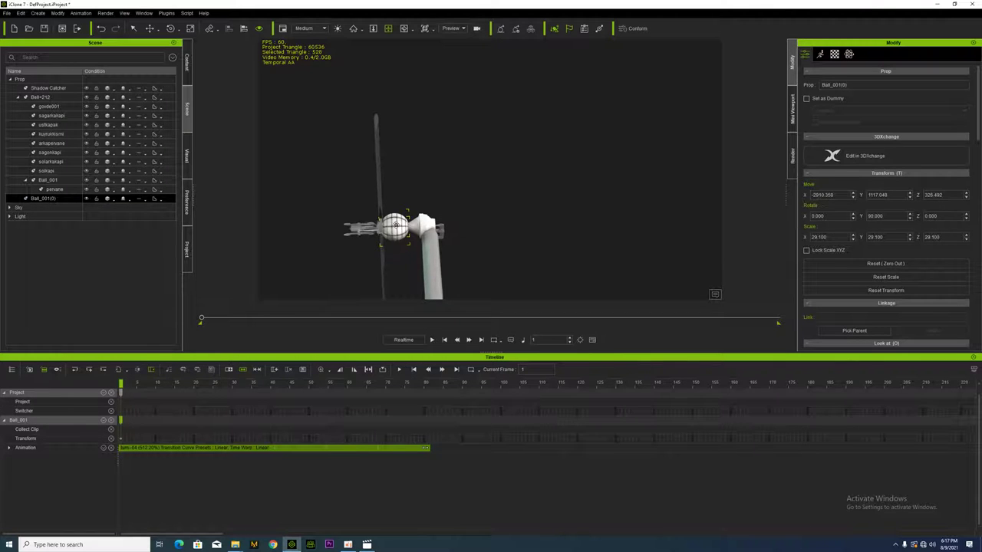
# Step: Inspect Ball_001 and Ball_001(0) with both helper balls' tracks shown together in the timeline
pyautogui.click(45, 181)
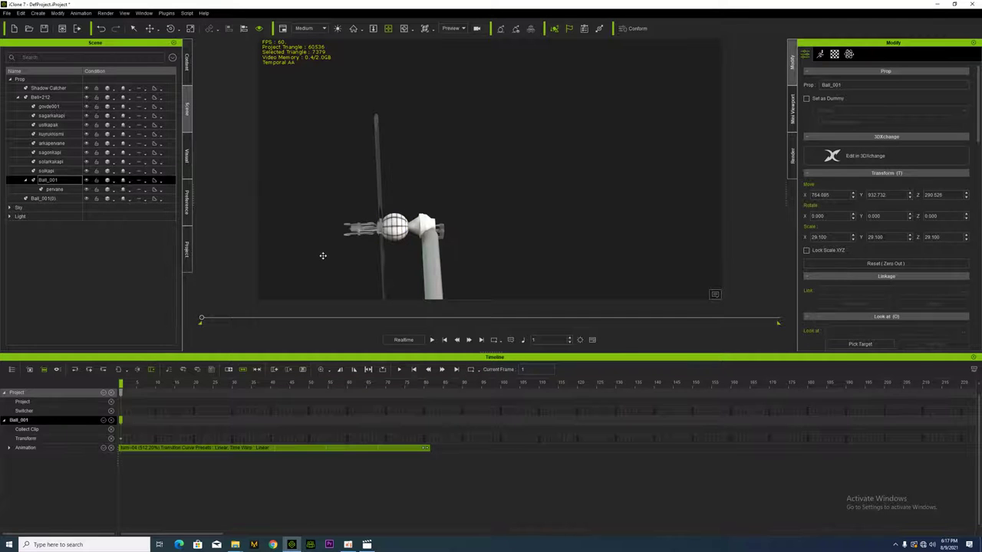
pyautogui.click(61, 405)
pyautogui.press('h')
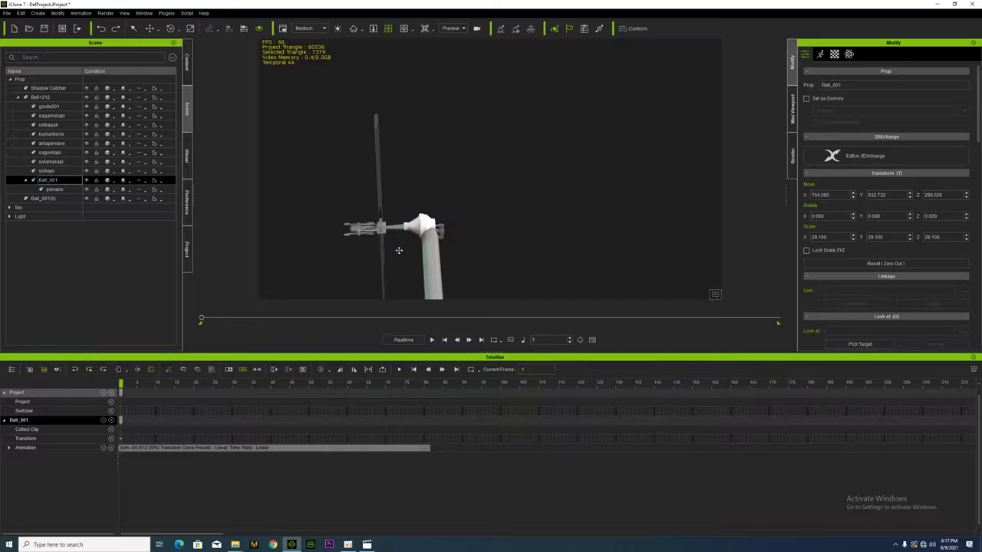
pyautogui.moveTo(314, 265); pyautogui.dragTo(453, 228, button='middle')
pyautogui.scroll(-5, 336, 240)
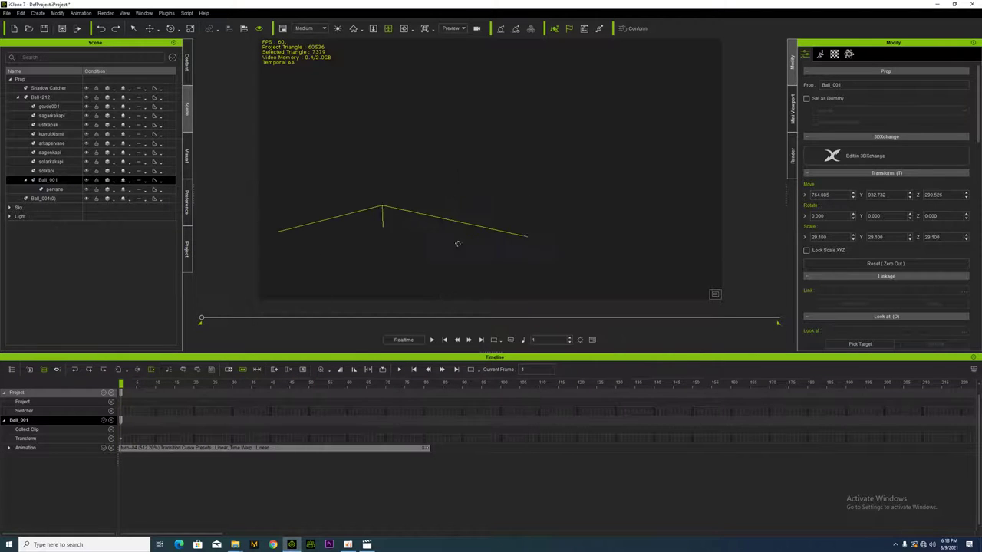
pyautogui.moveTo(315, 272); pyautogui.dragTo(507, 221, button='middle')
pyautogui.moveTo(507, 221); pyautogui.dragTo(437, 243, button='right')
pyautogui.click(364, 286)
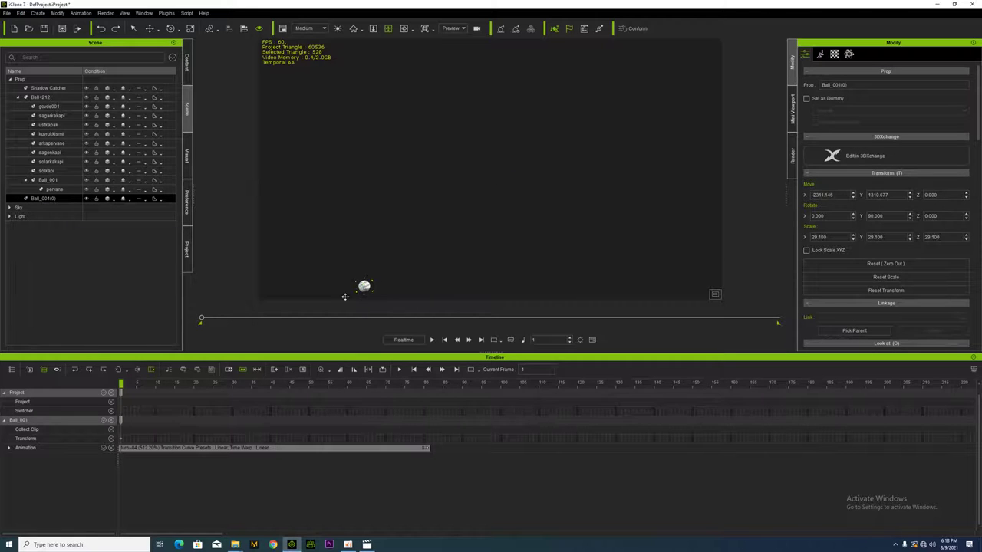
pyautogui.click(31, 371)
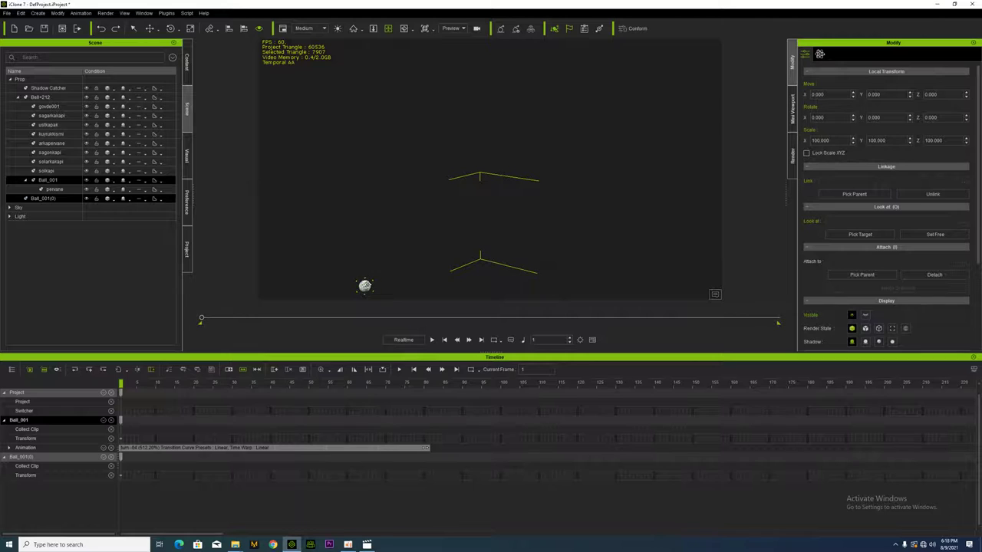
pyautogui.rightClick(365, 287)
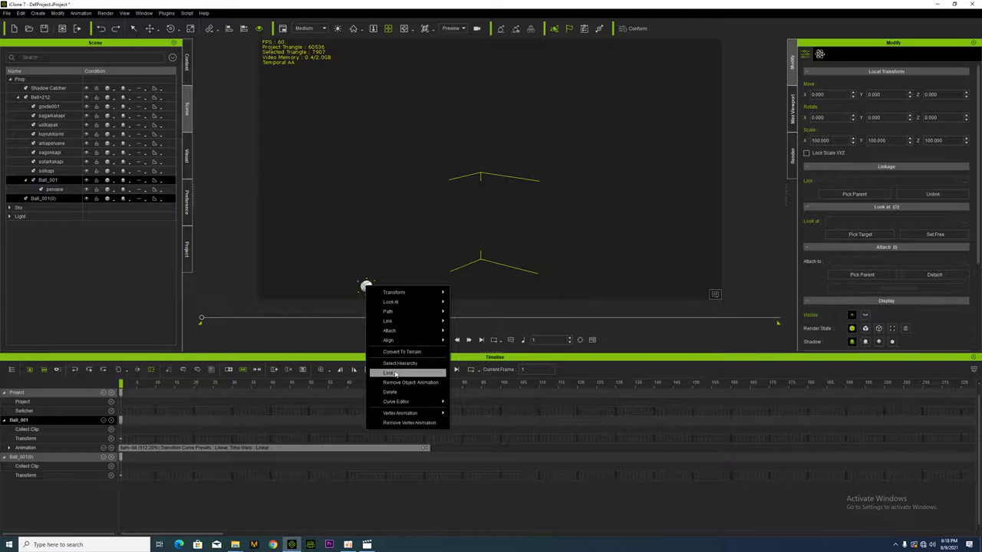
pyautogui.click(362, 289)
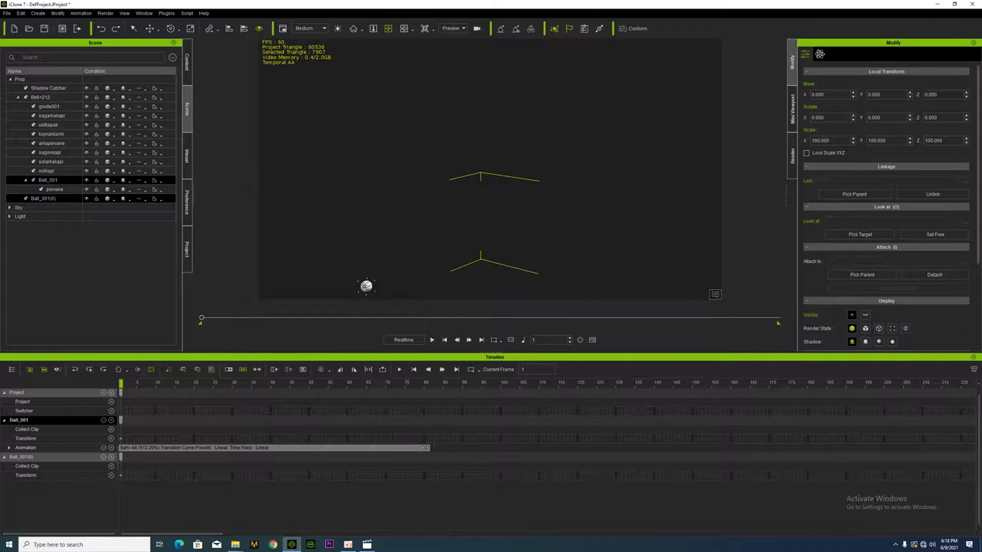
# Step: Apply the turn-04 performance to the helper ball Ball_001(0) alone
pyautogui.click(365, 286)
pyautogui.rightClick(366, 287)
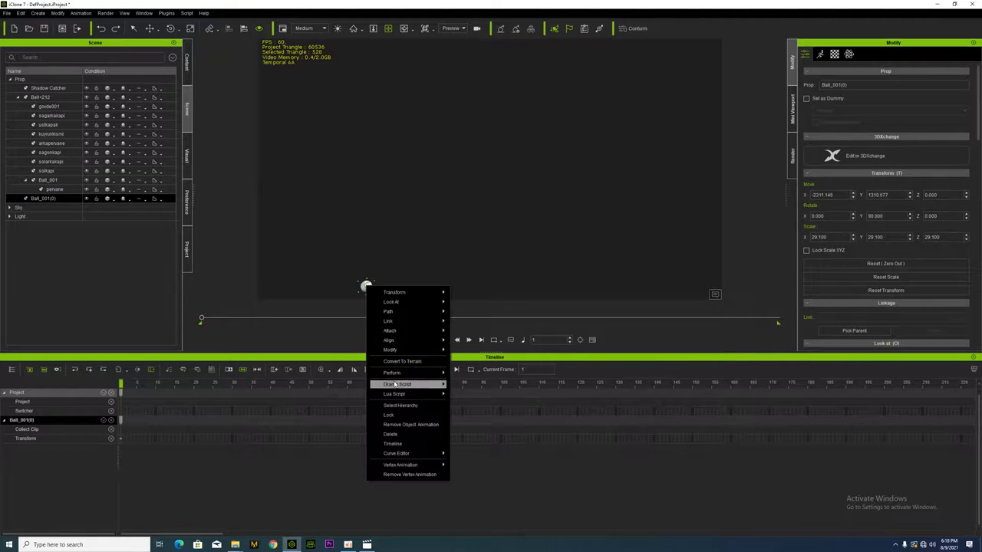
pyautogui.moveTo(415, 373)
pyautogui.click(471, 405)
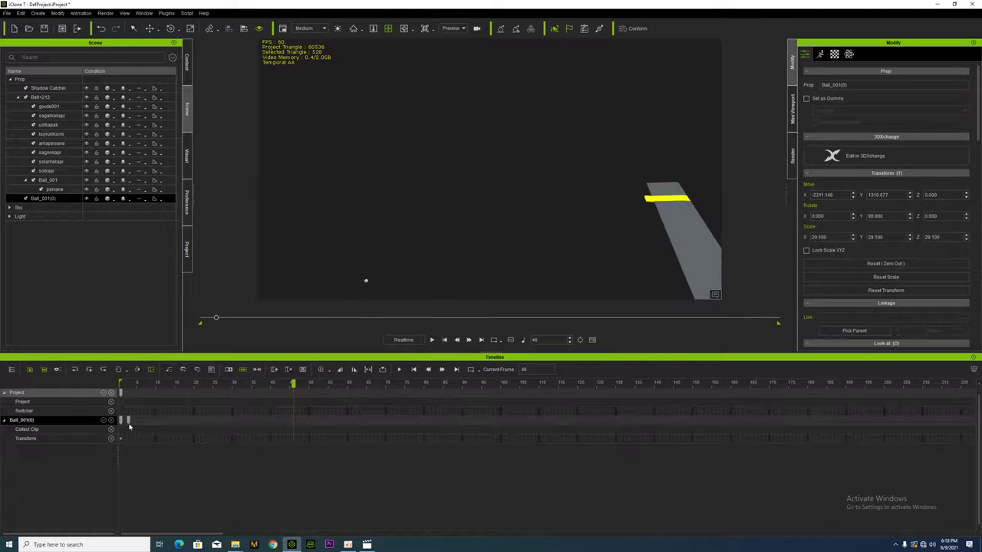
# Step: Scale Ball_001(0) up uniformly to about 154.8 at frame 1
pyautogui.click(191, 29)
pyautogui.moveTo(366, 281); pyautogui.dragTo(498, 223)
pyautogui.scroll(-4, 434, 254)
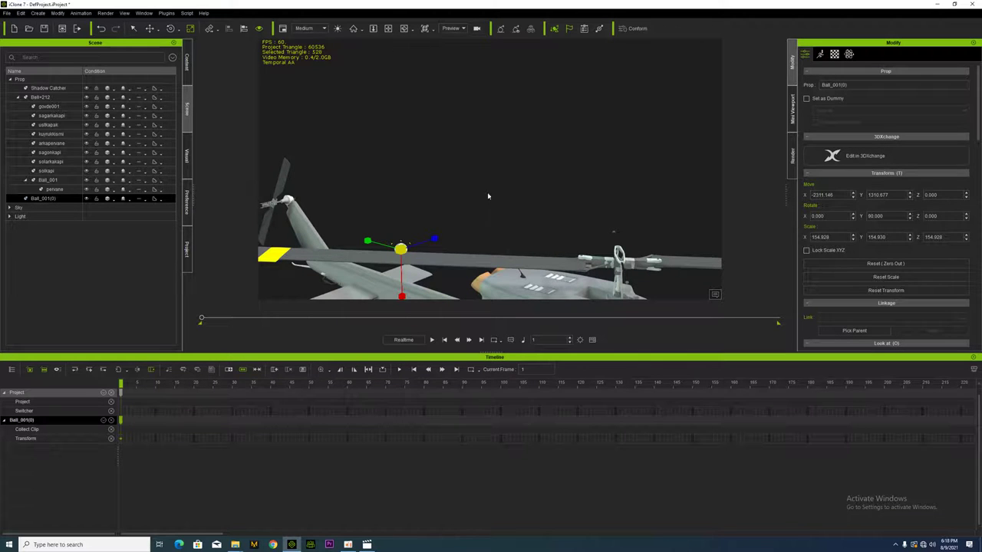
# Step: Align Ball_001(0) to the tail rotor's center in X, Y and Z, leaving rotation unaligned
pyautogui.click(389, 28)
pyautogui.moveTo(330, 213); pyautogui.dragTo(388, 227)
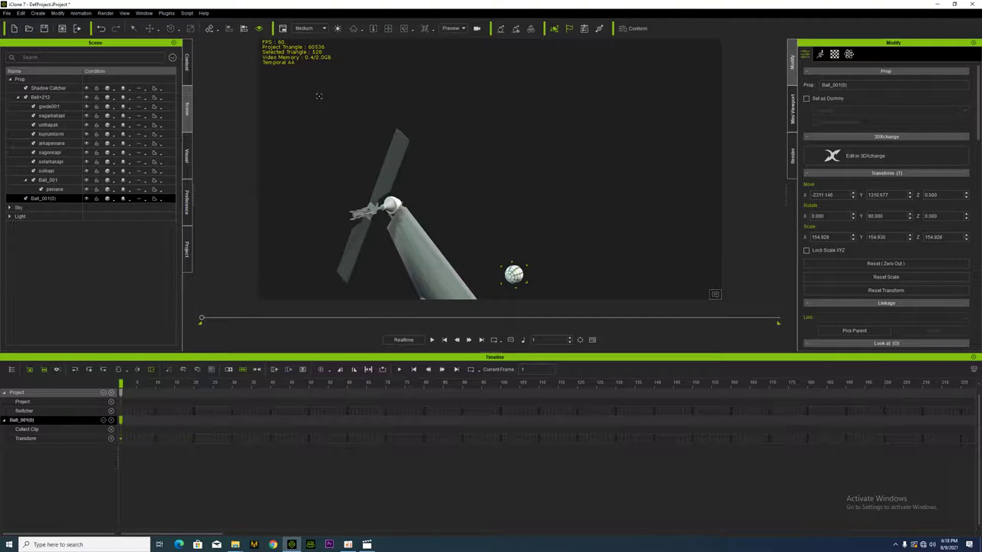
pyautogui.click(367, 210)
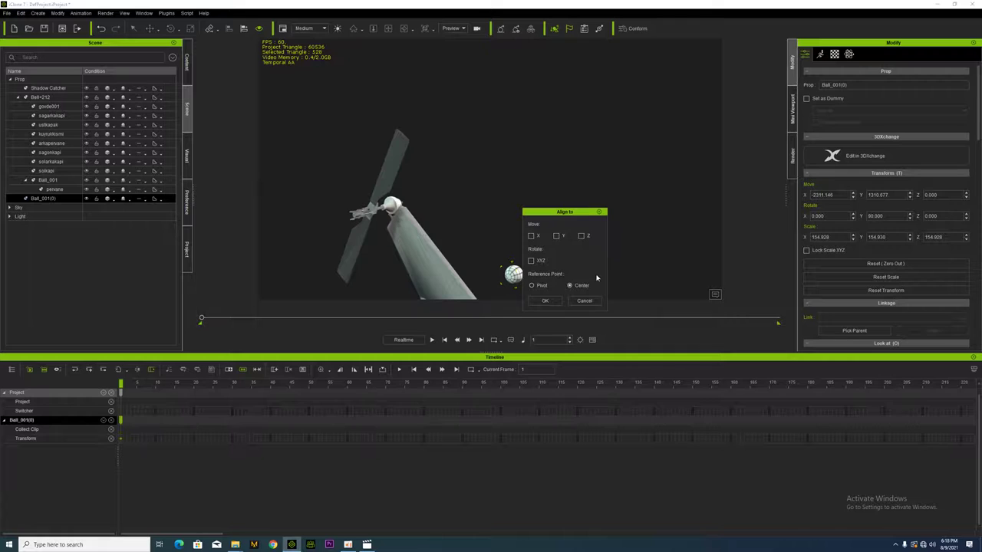
pyautogui.click(531, 236)
pyautogui.click(582, 237)
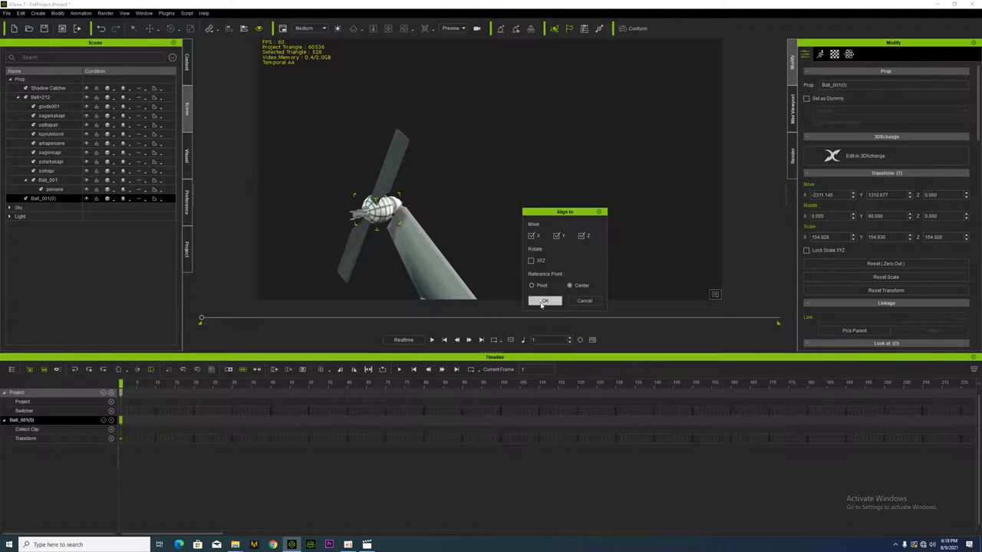
pyautogui.click(545, 300)
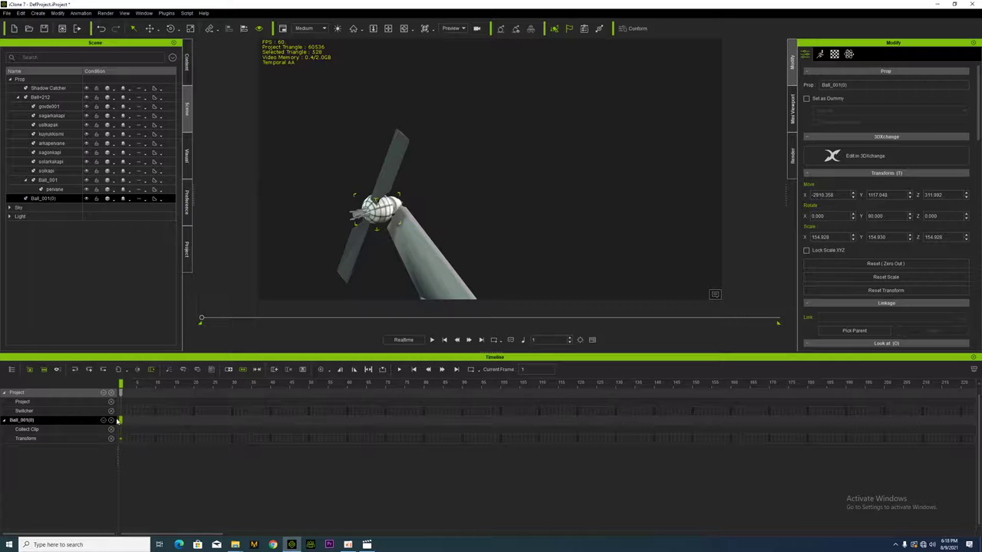
# Step: Scale Ball_001(0) down uniformly to about 86.1 so it fits the tail rotor hub
pyautogui.click(190, 28)
pyautogui.moveTo(378, 207); pyautogui.dragTo(294, 254)
pyautogui.scroll(5, 351, 221)
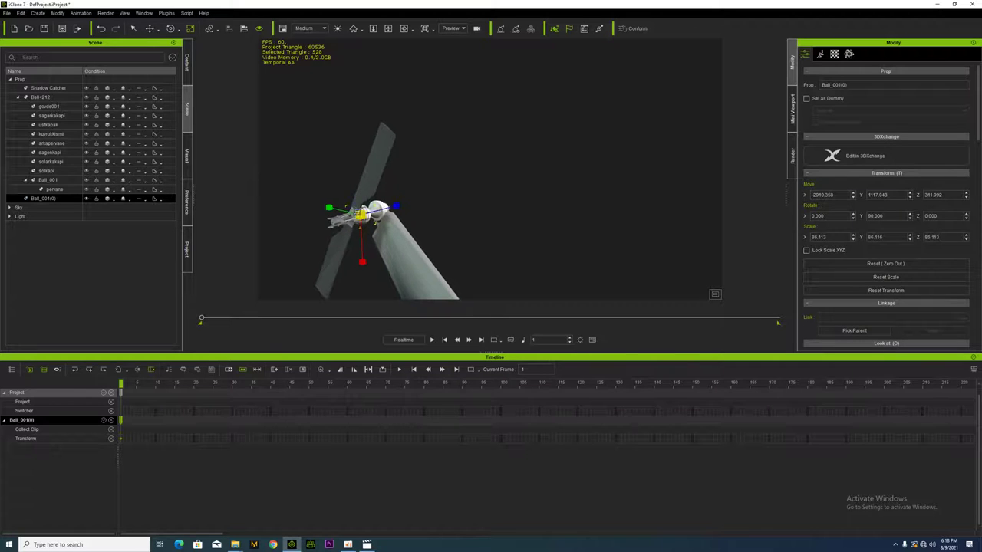
pyautogui.scroll(-2, 328, 229)
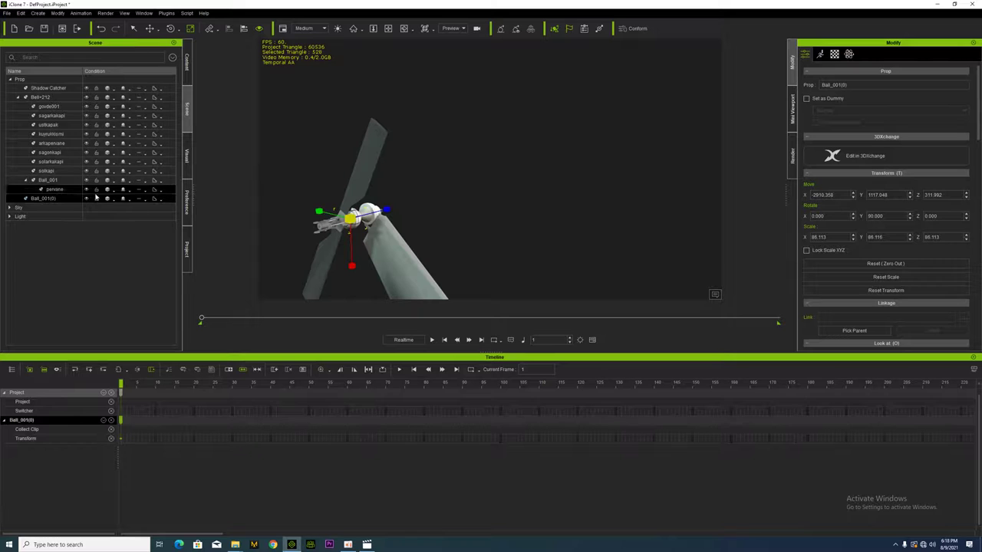
# Step: Attach the tail rotor part arkapervane to the helper ball Ball_001(0)
pyautogui.click(44, 169)
pyautogui.click(48, 165)
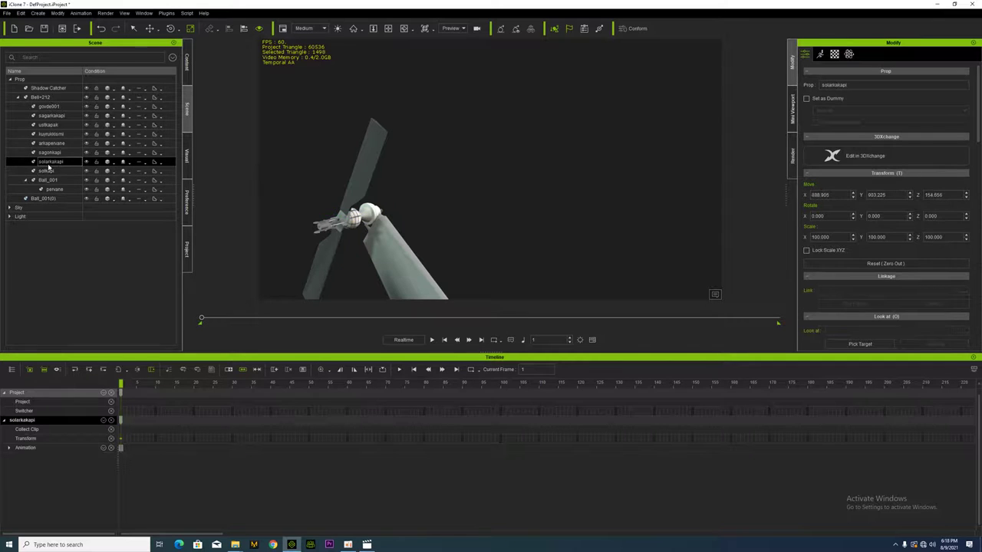
pyautogui.click(49, 155)
pyautogui.click(42, 145)
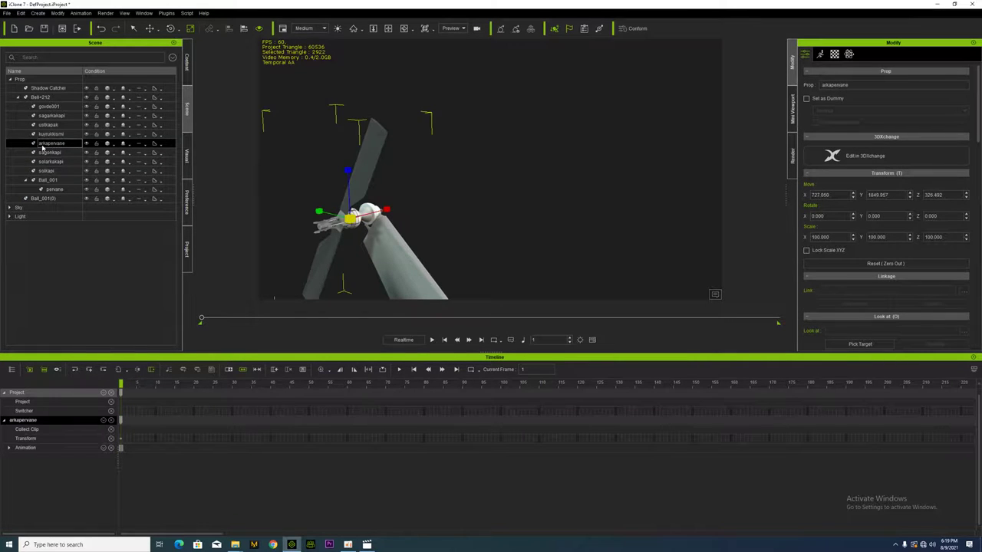
pyautogui.scroll(-3, 299, 169)
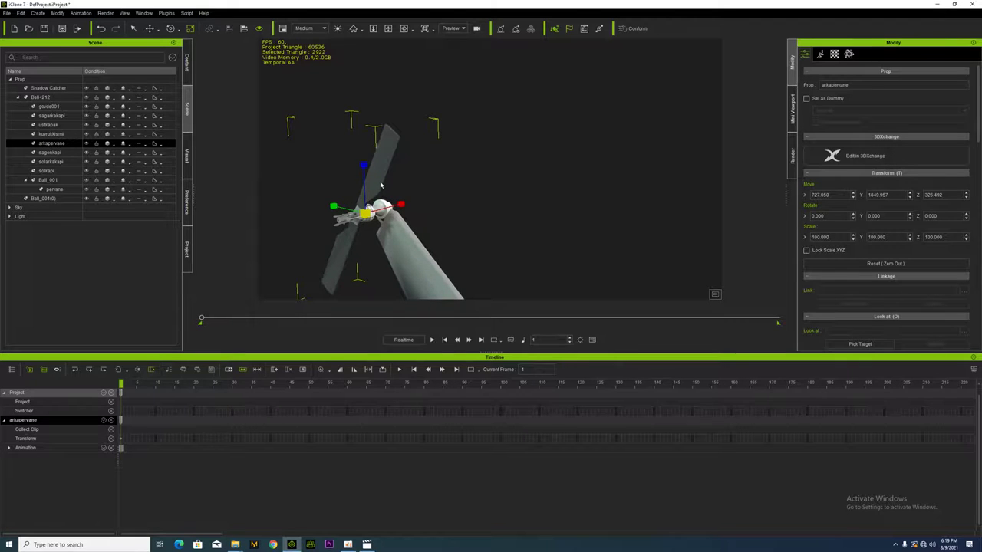
pyautogui.rightClick(381, 184)
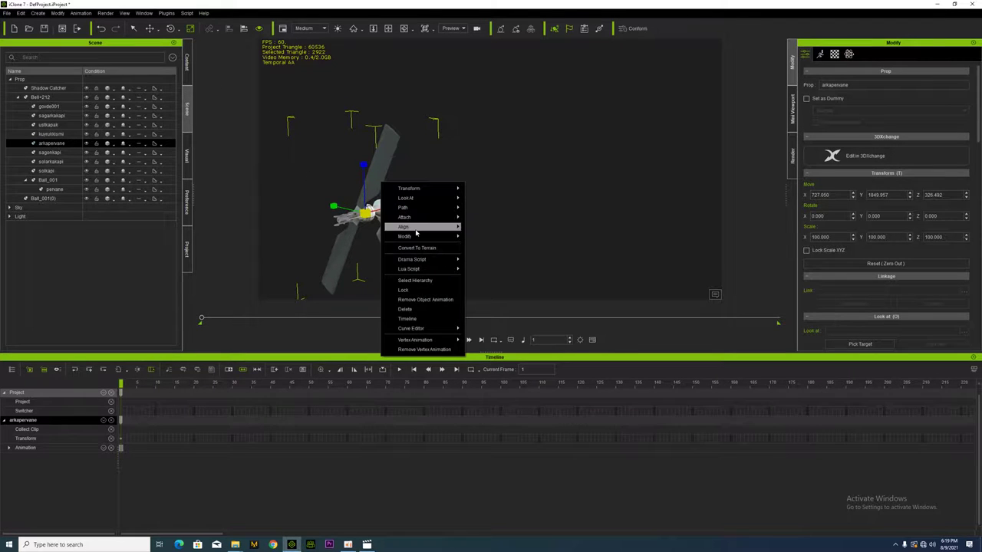
pyautogui.moveTo(420, 226)
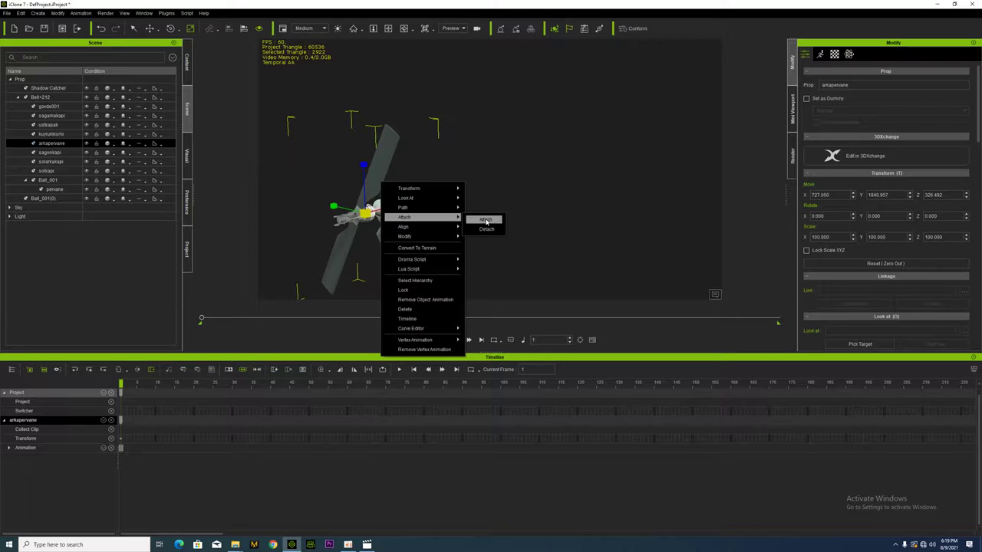
pyautogui.click(485, 228)
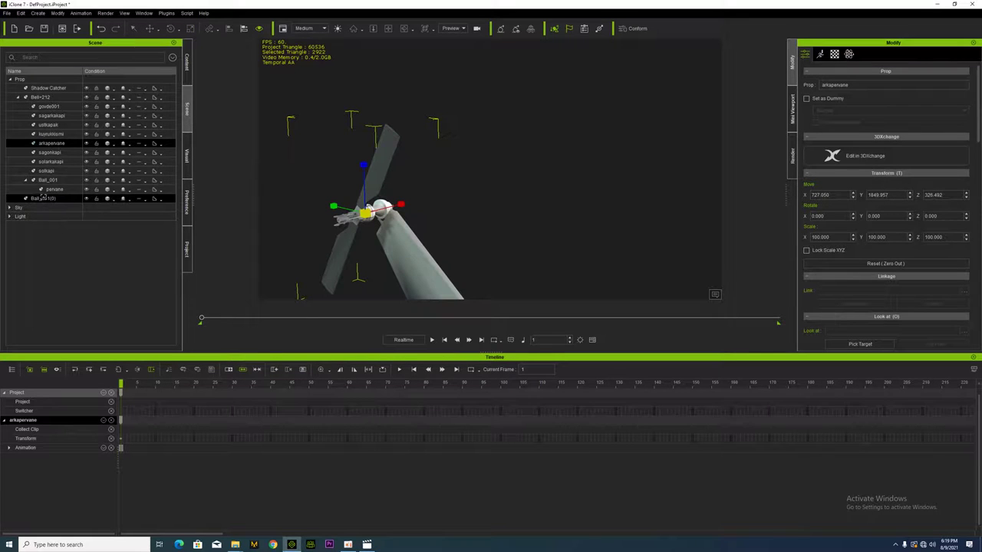
pyautogui.click(43, 198)
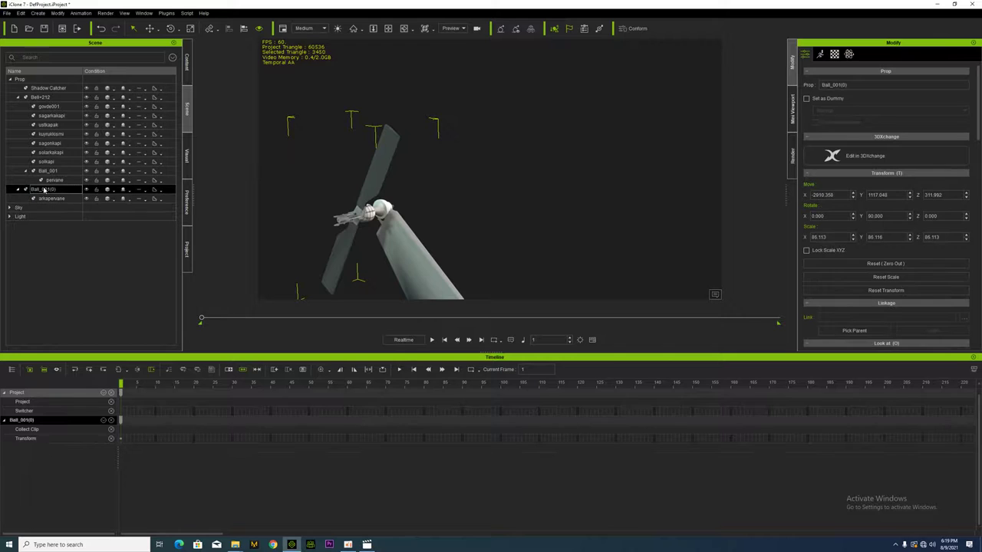
# Step: Attach Ball_001(0), together with its tail rotor, to the Bell+212 helicopter body
pyautogui.rightClick(363, 204)
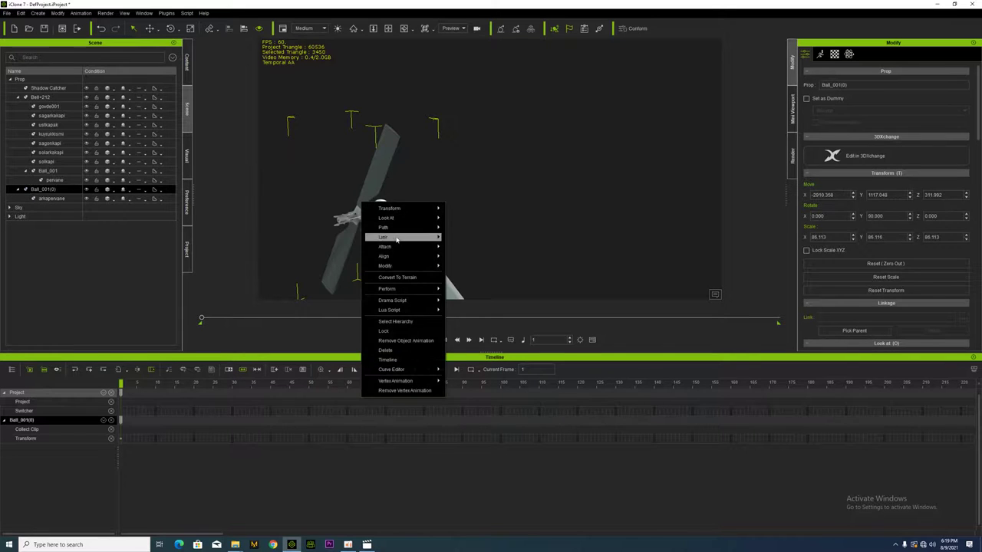
pyautogui.moveTo(396, 249)
pyautogui.click(460, 249)
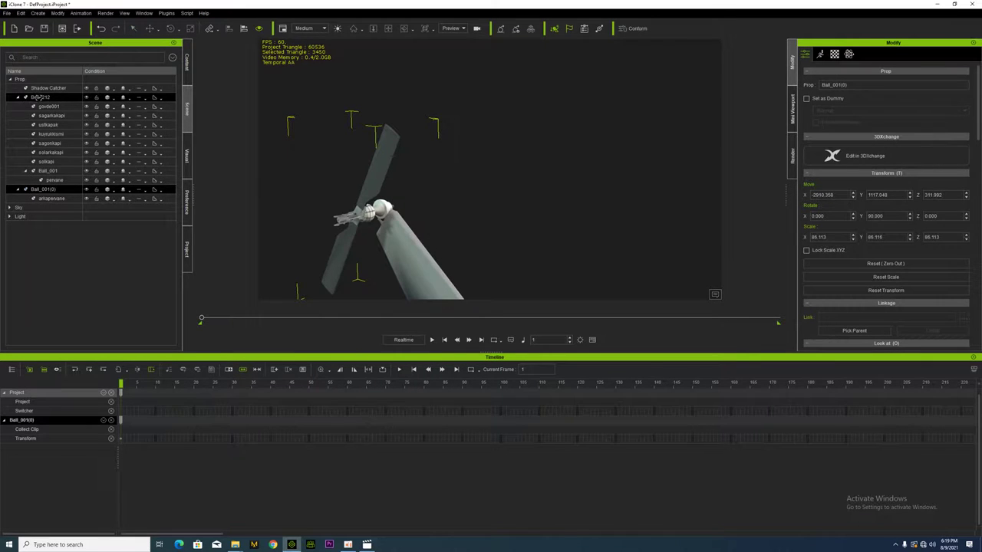
pyautogui.click(37, 97)
# Step: Play the animation to check both rotors turning, and return the timeline to frame 1
pyautogui.press('space')
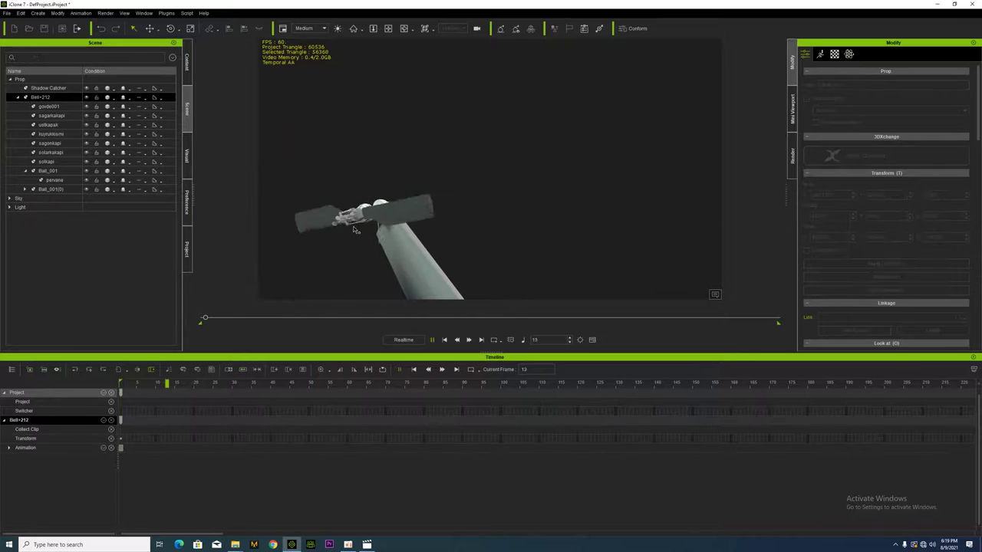
pyautogui.press('space')
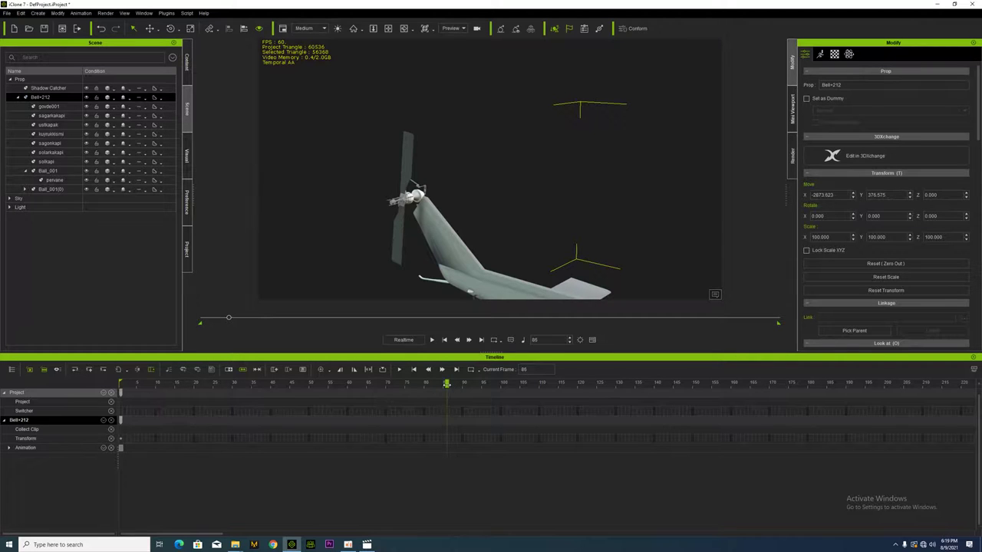
pyautogui.moveTo(447, 384); pyautogui.dragTo(120, 384)
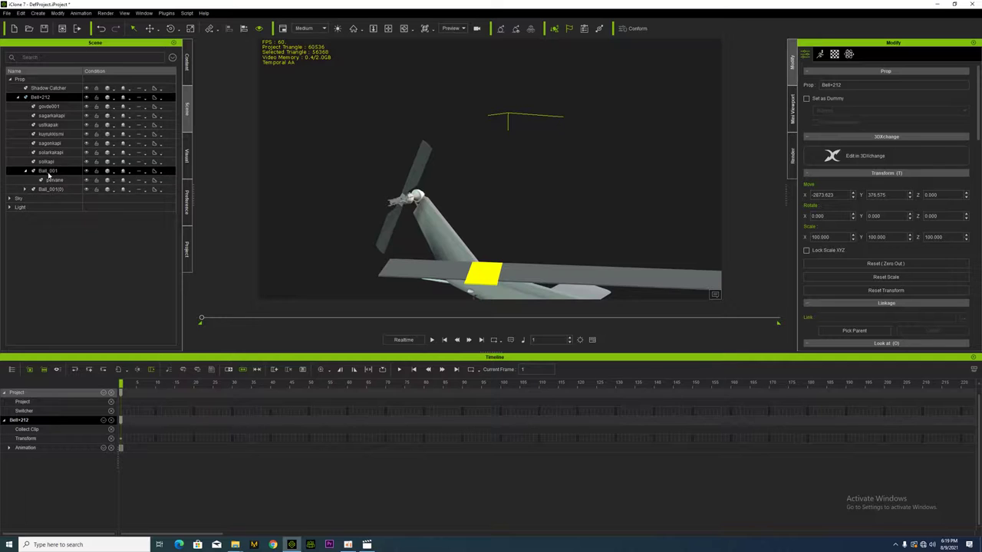
# Step: Show the Animation track of the tail rotor's helper Ball_001(0) in the timeline
pyautogui.click(40, 190)
pyautogui.click(47, 171)
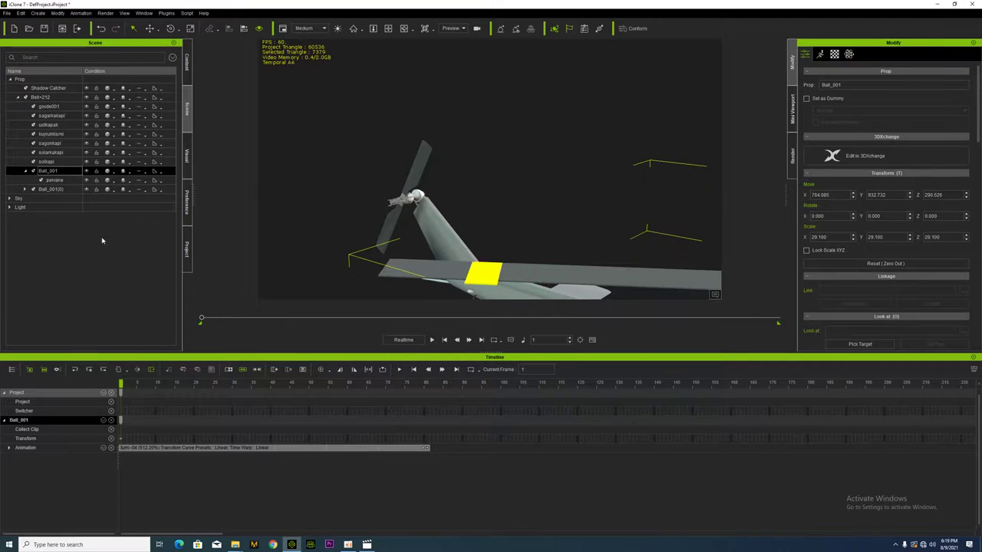
pyautogui.click(52, 189)
pyautogui.rightClick(105, 422)
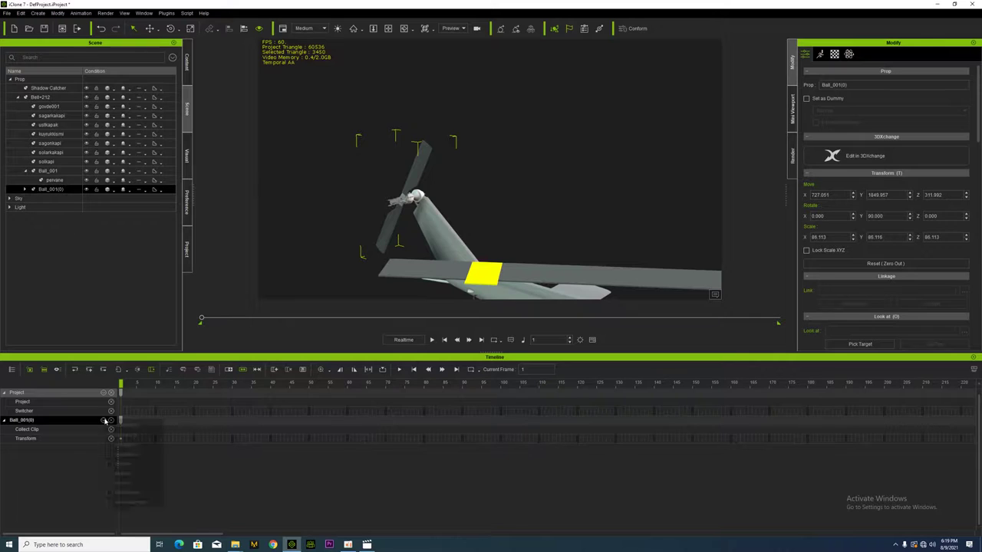
pyautogui.click(110, 445)
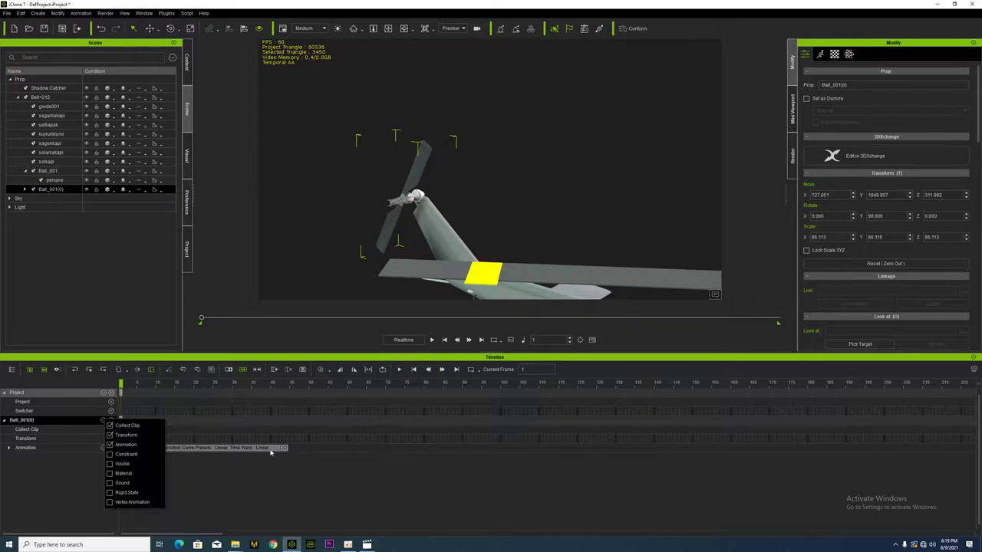
pyautogui.click(270, 452)
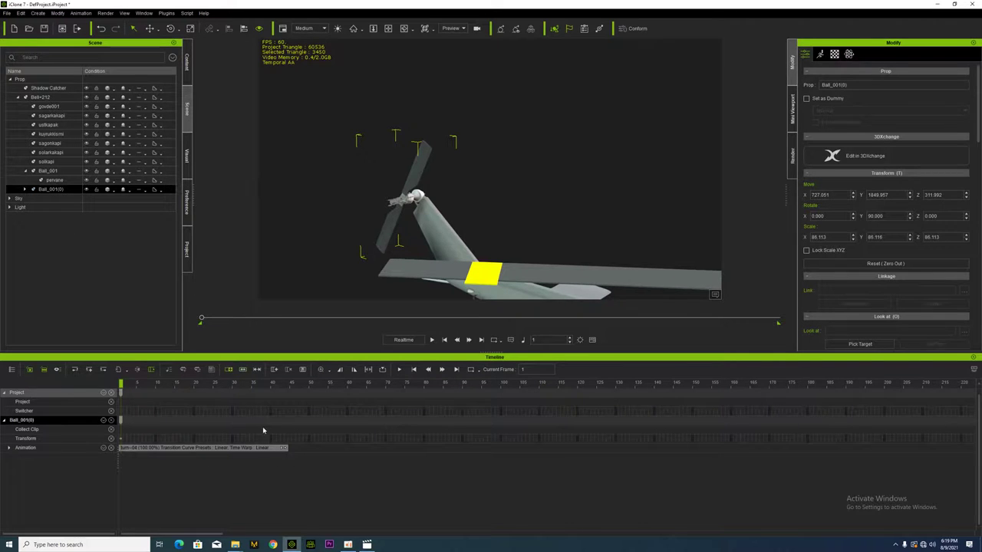
# Step: Loop Ball_001(0)'s turning clip out to about frame 216, and speed it up so it ends at about frame 141
pyautogui.moveTo(286, 448); pyautogui.dragTo(640, 458)
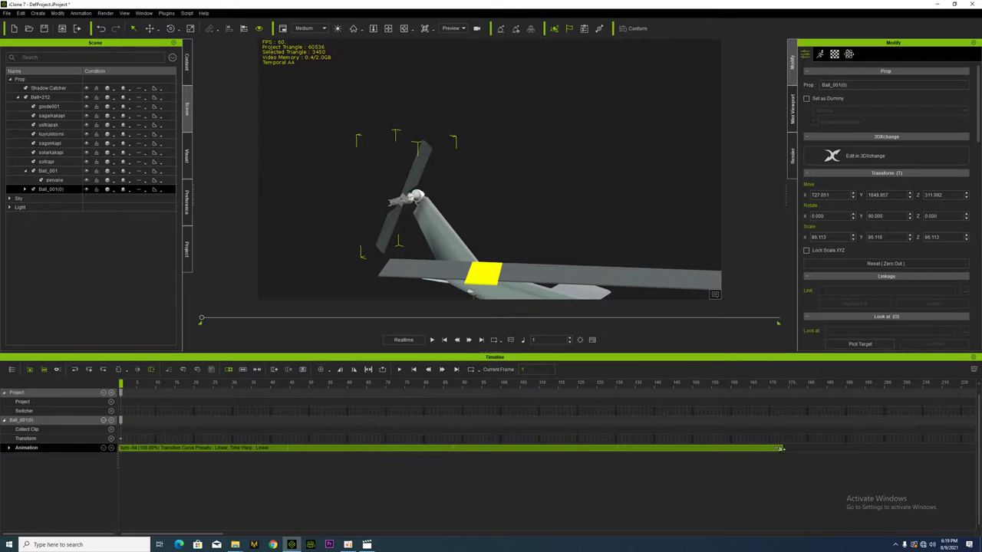
pyautogui.moveTo(780, 449); pyautogui.dragTo(847, 449)
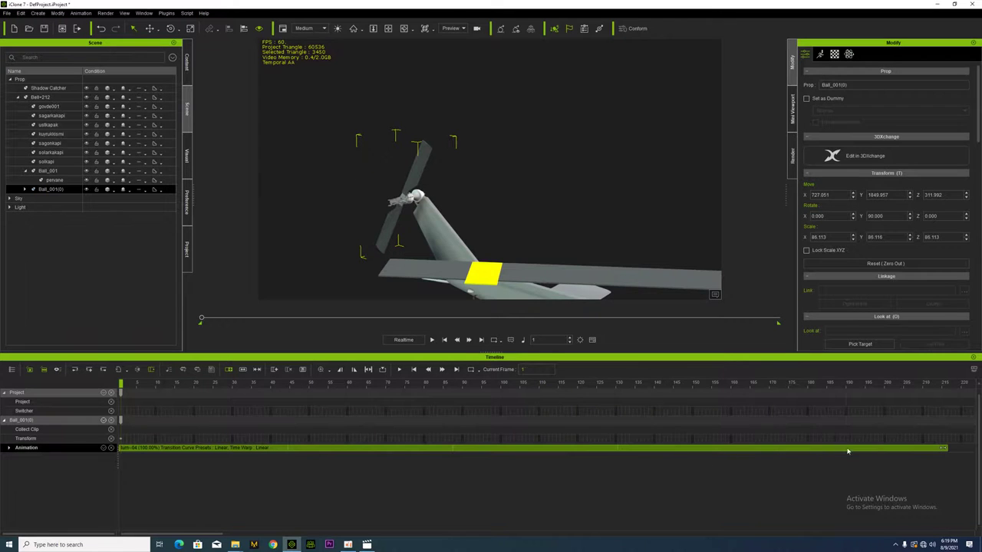
pyautogui.click(244, 370)
pyautogui.moveTo(946, 448); pyautogui.dragTo(660, 453)
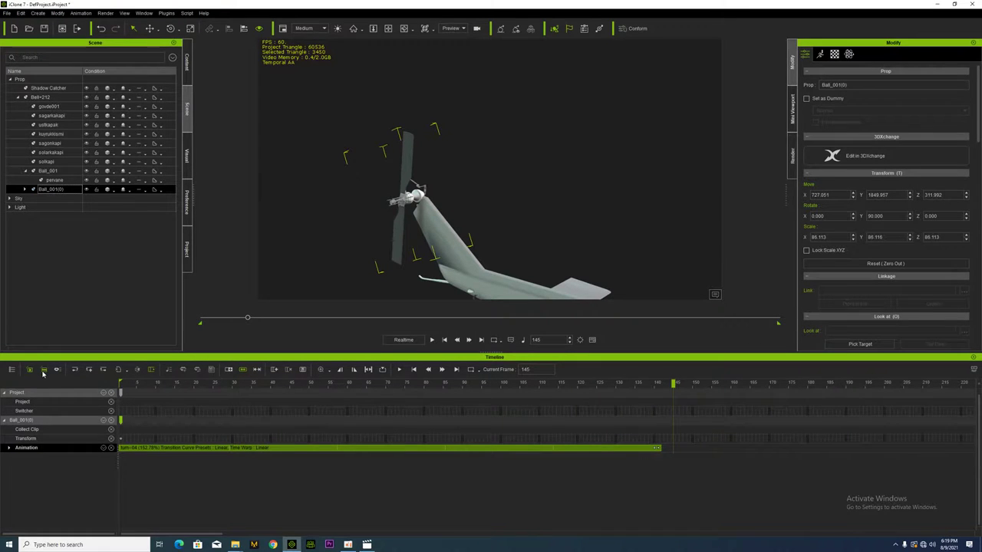
# Step: Display both helper balls' tracks together and stretch Ball_001's clip in speed mode to end with the tail rotor's clip, at about frame 141
pyautogui.click(48, 171)
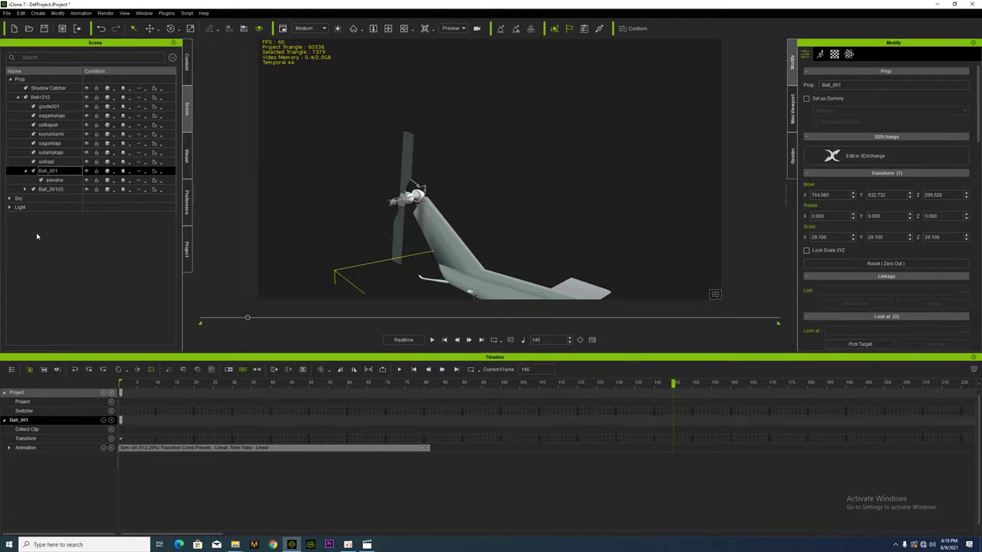
pyautogui.keyDown('ctrl'); pyautogui.click(54, 188); pyautogui.keyUp('ctrl')
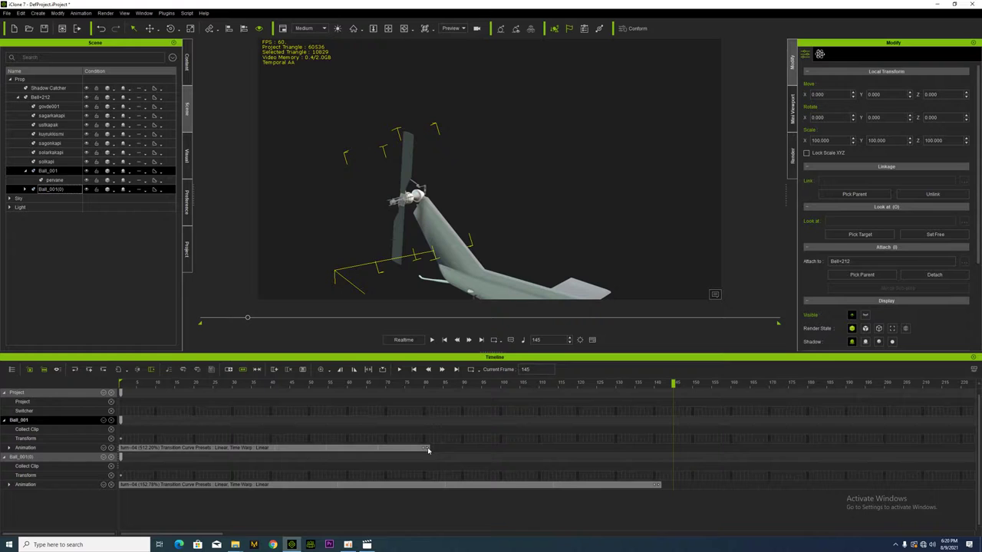
pyautogui.moveTo(426, 448); pyautogui.dragTo(660, 448)
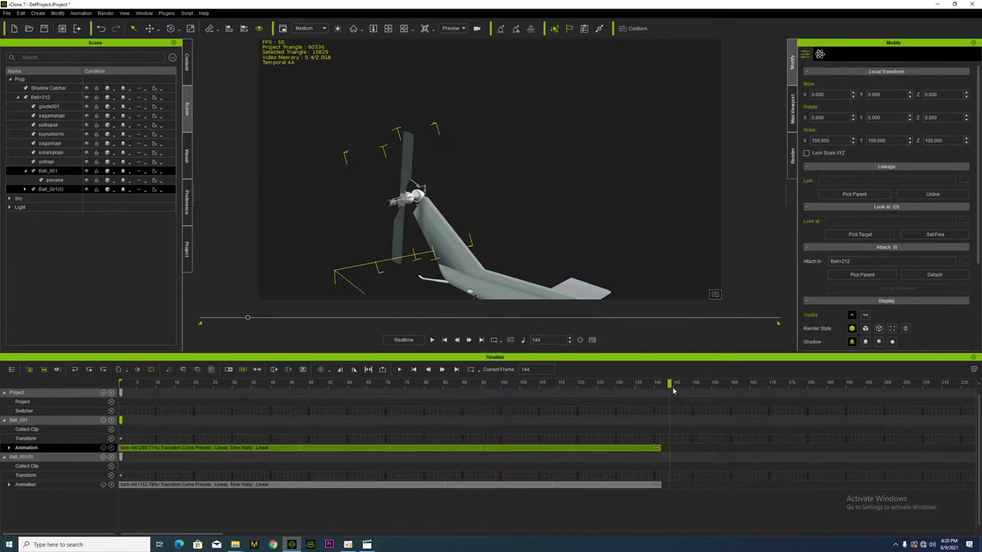
# Step: Play the animation from frame 1 with the whole helicopter in view to check both rotors' turning speeds
pyautogui.moveTo(670, 385); pyautogui.dragTo(120, 388)
pyautogui.scroll(-10, 529, 199)
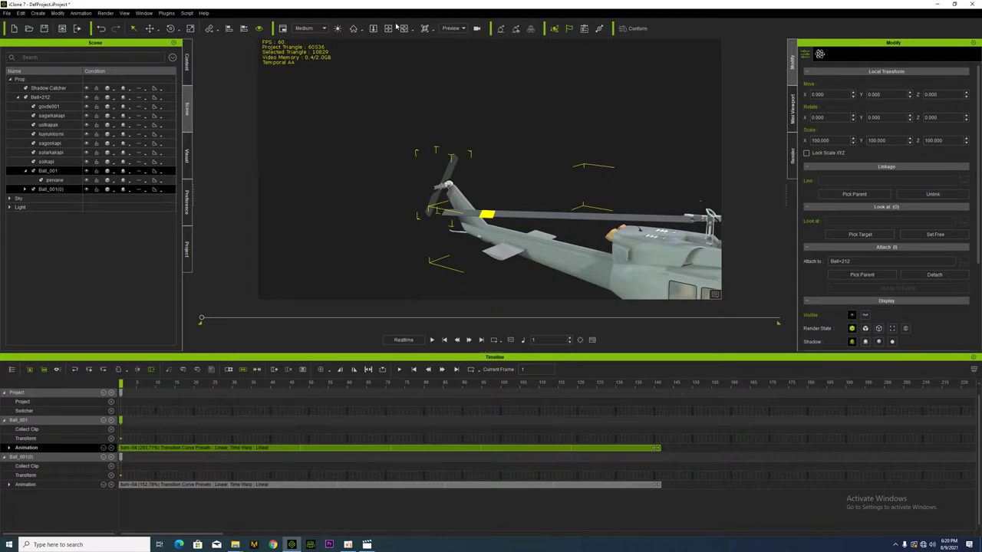
pyautogui.click(390, 28)
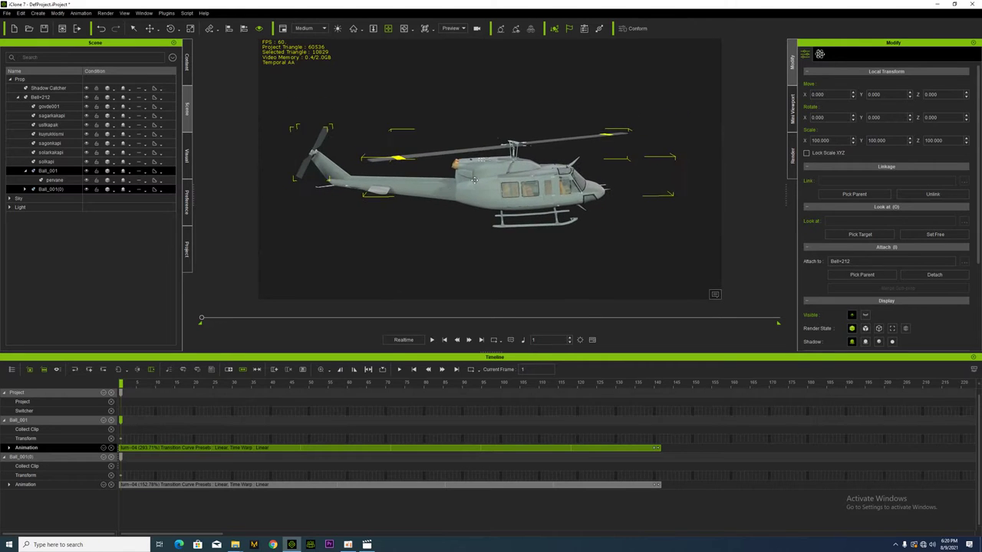
pyautogui.press('space')
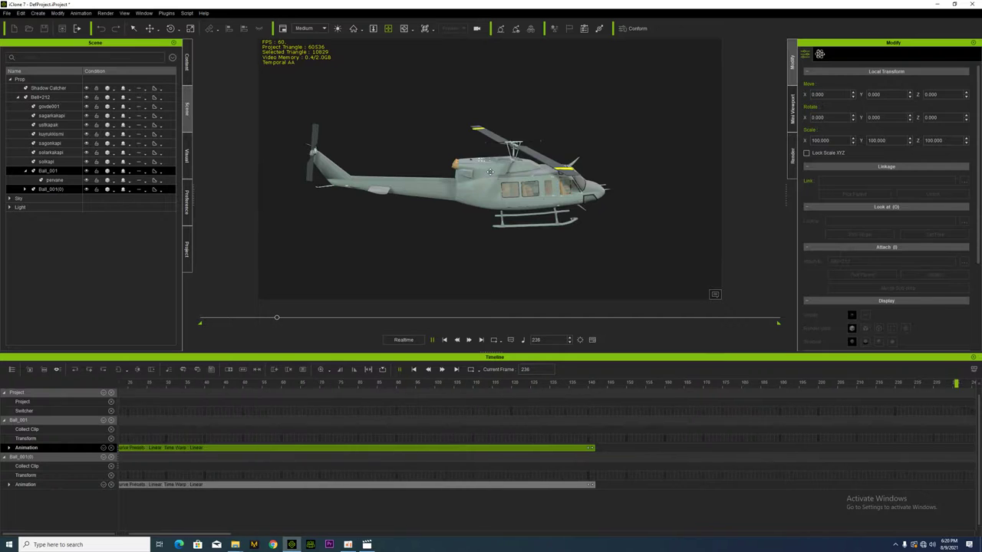
pyautogui.press('space')
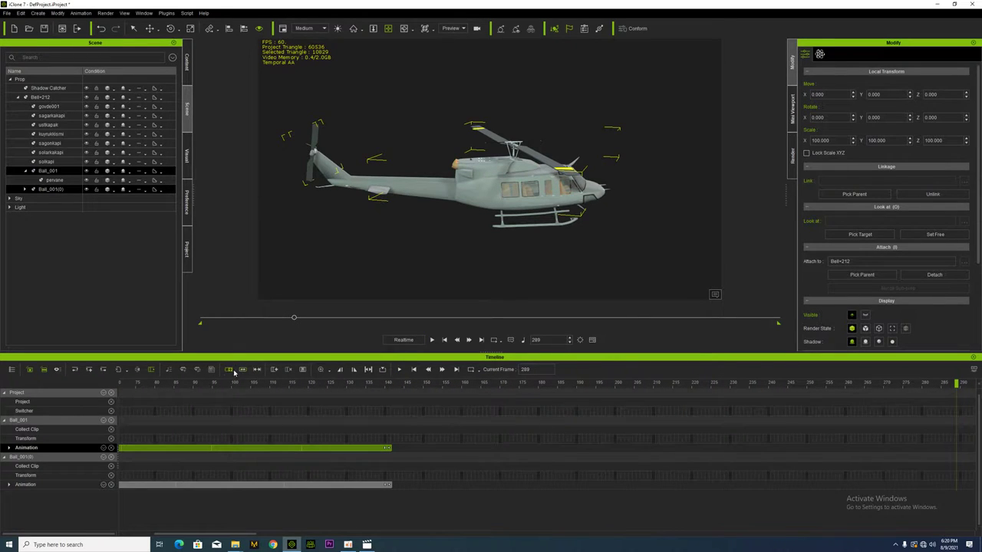
# Step: Loop Ball_001's clip to about frame 258 and Ball_001(0)'s to about frame 254, and speed both up to end at about frame 182
pyautogui.moveTo(407, 451); pyautogui.dragTo(675, 451)
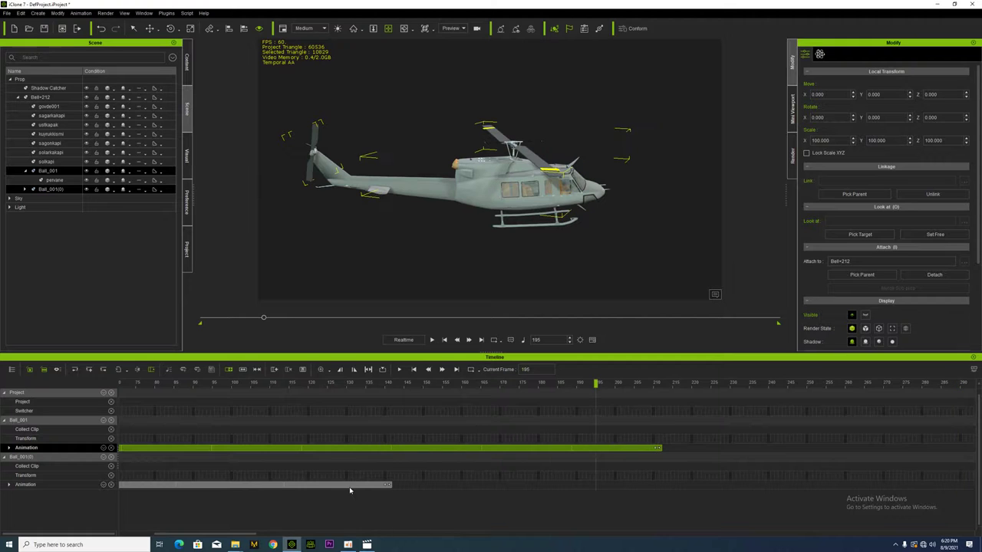
pyautogui.click(390, 487)
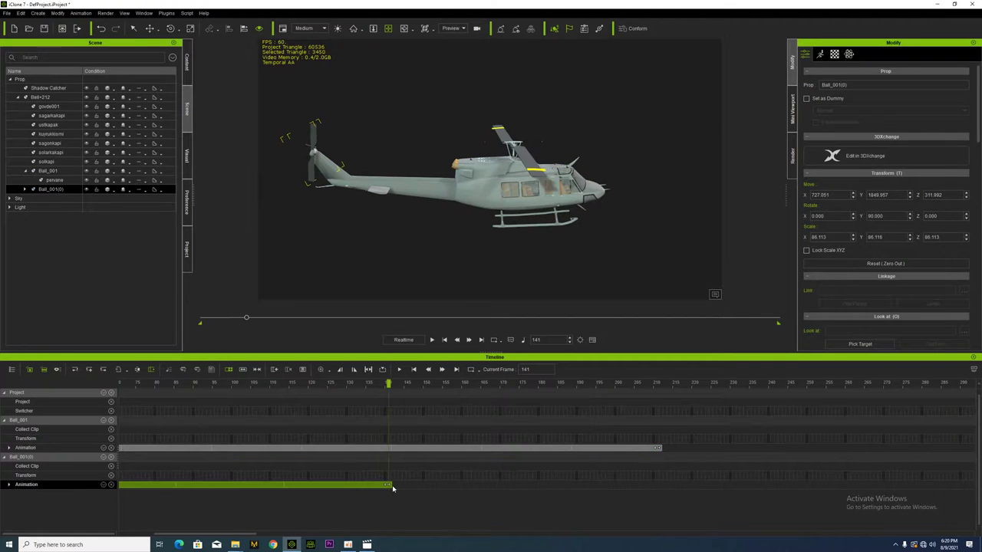
pyautogui.moveTo(390, 485); pyautogui.dragTo(822, 487)
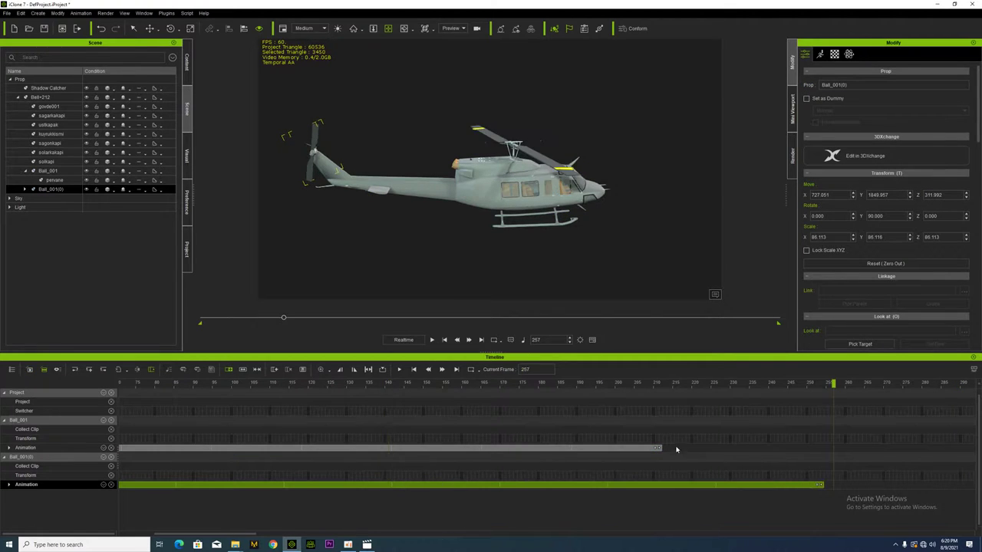
pyautogui.moveTo(658, 448); pyautogui.dragTo(840, 449)
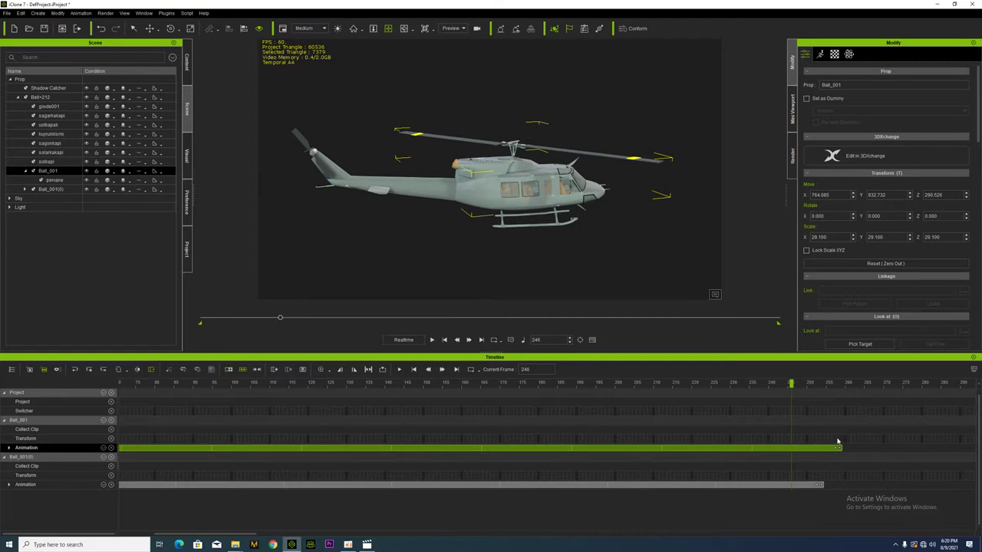
pyautogui.moveTo(840, 448); pyautogui.dragTo(546, 449)
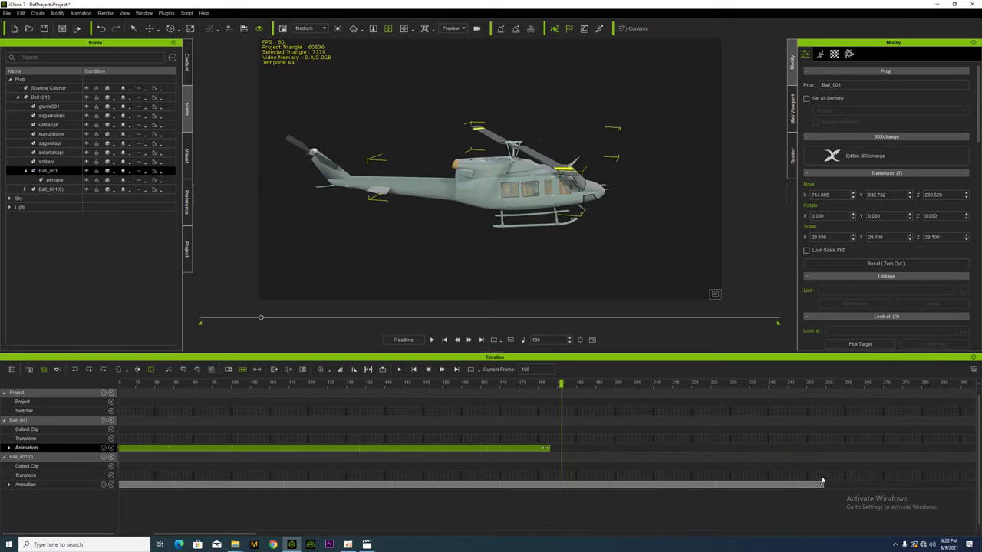
pyautogui.moveTo(823, 485); pyautogui.dragTo(566, 489)
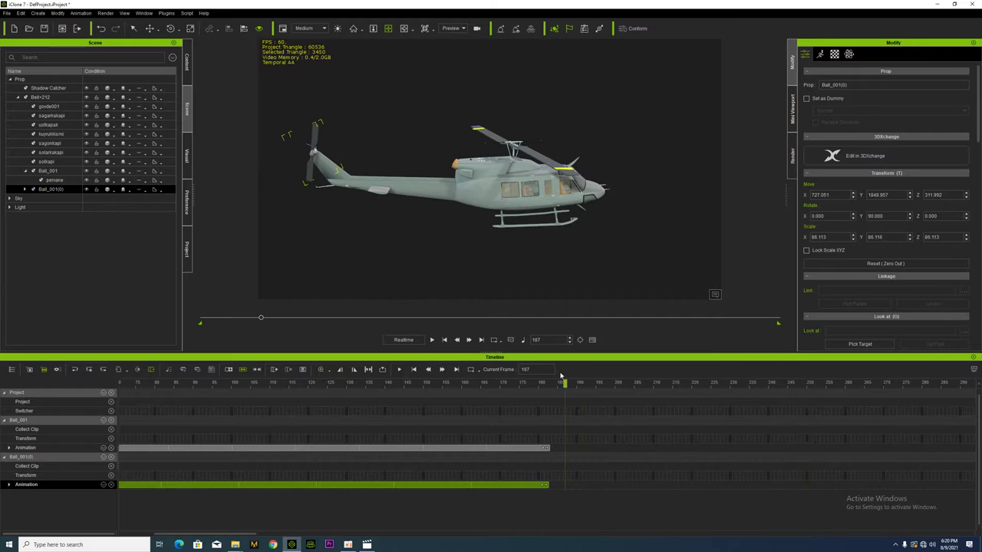
# Step: Play the animation from frame 1 to check the sped-up rotors, and return the timeline to the start
pyautogui.moveTo(565, 383); pyautogui.dragTo(10, 347)
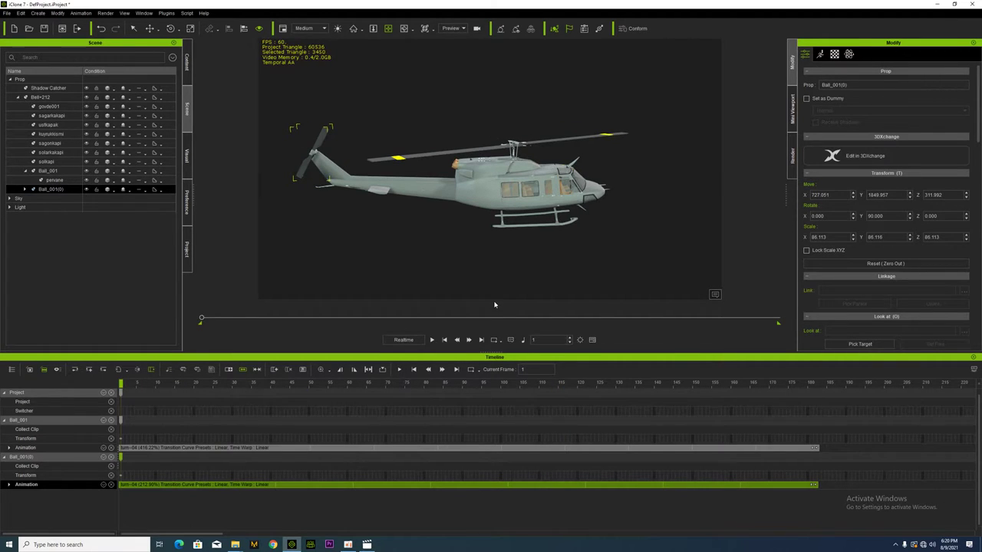
pyautogui.press('space')
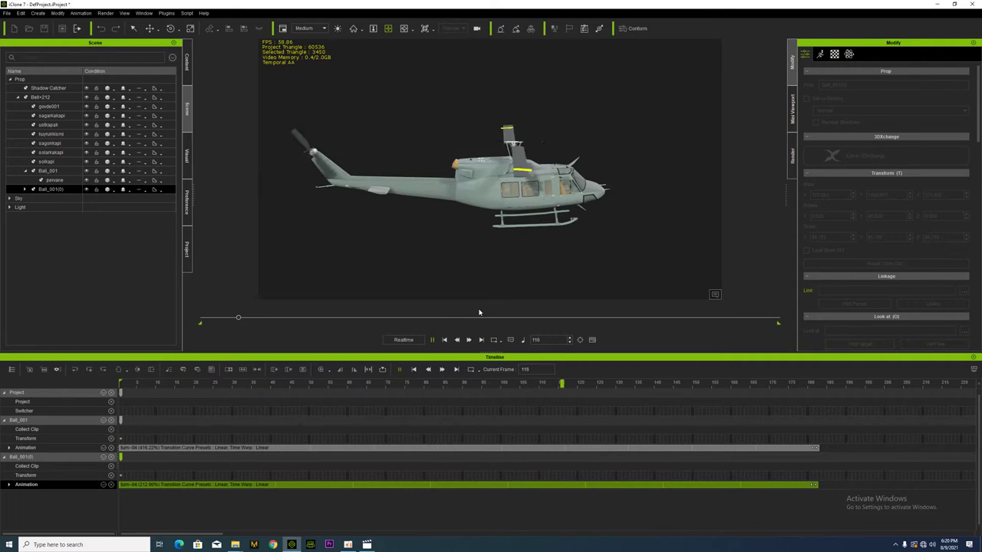
pyautogui.press('space')
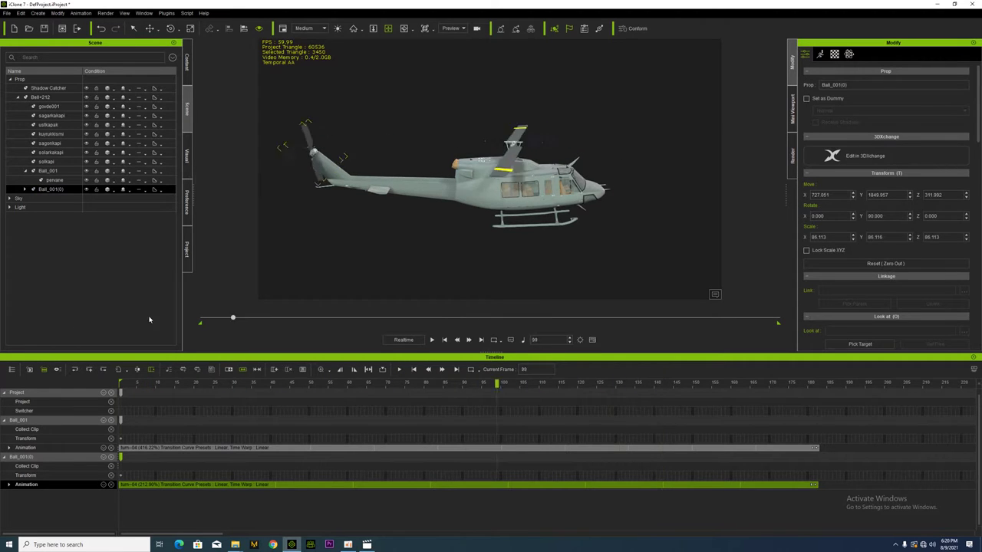
pyautogui.press('Home')
pyautogui.moveTo(201, 318); pyautogui.dragTo(57, 337)
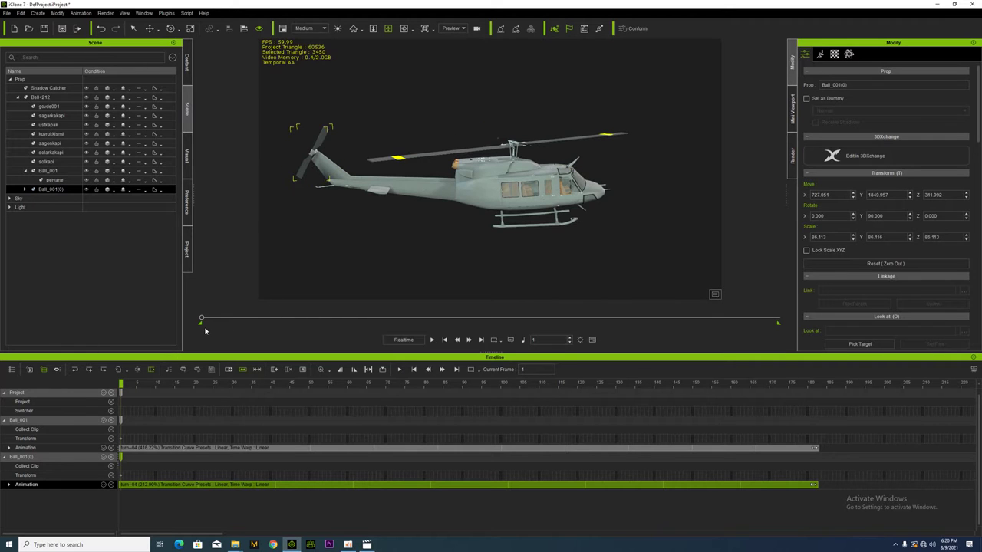
pyautogui.moveTo(204, 319); pyautogui.dragTo(98, 338)
# Step: Replay the rotor animation with the helicopter seen from slightly farther away, and return the timeline to frame 1
pyautogui.scroll(-2, 506, 258)
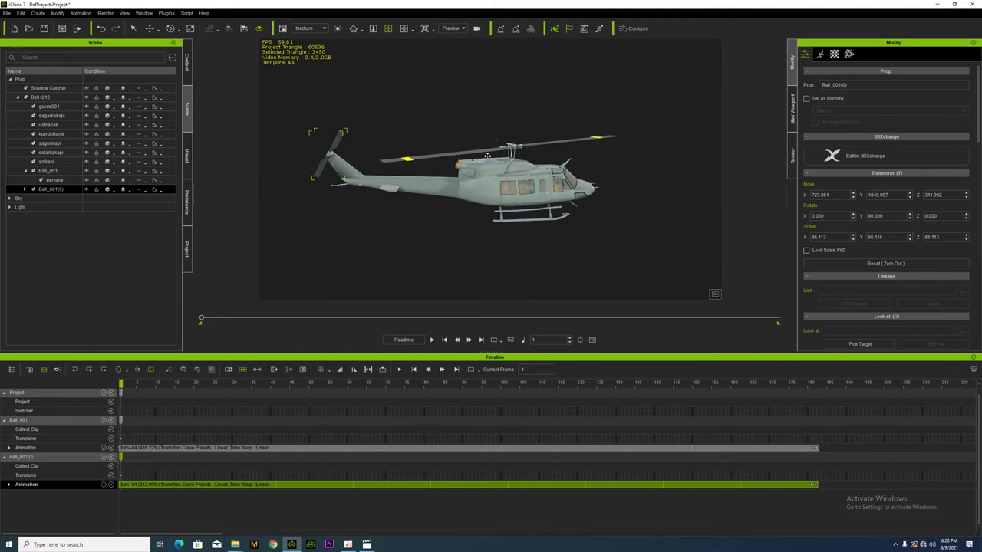
pyautogui.moveTo(507, 158); pyautogui.dragTo(496, 181, button='middle')
pyautogui.moveTo(496, 181); pyautogui.dragTo(329, 187, button='right')
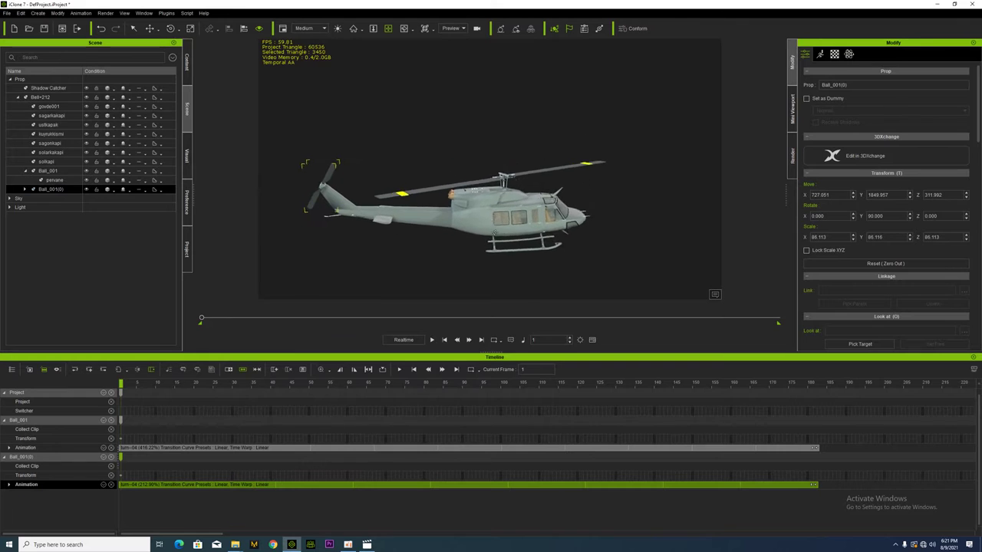
pyautogui.press('space')
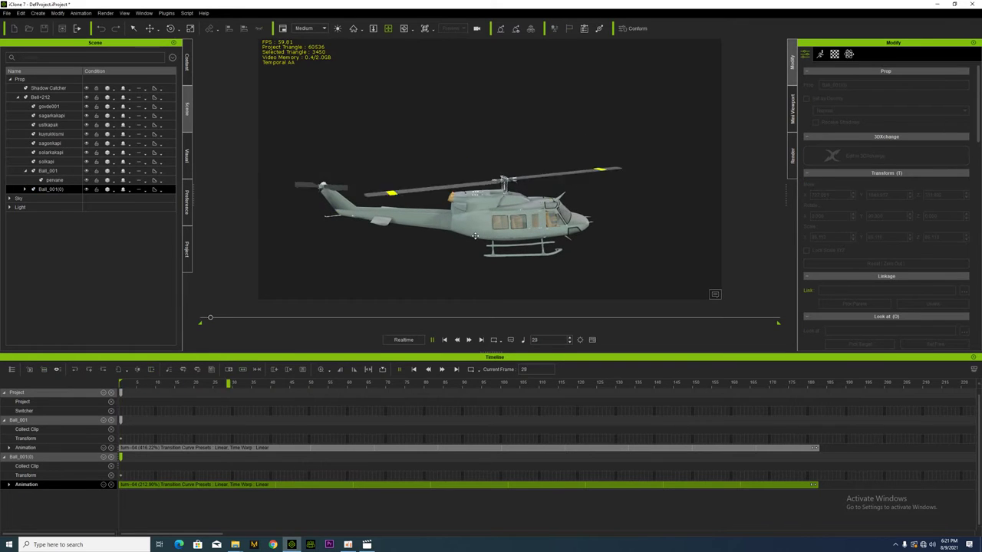
pyautogui.moveTo(223, 330); pyautogui.dragTo(83, 344)
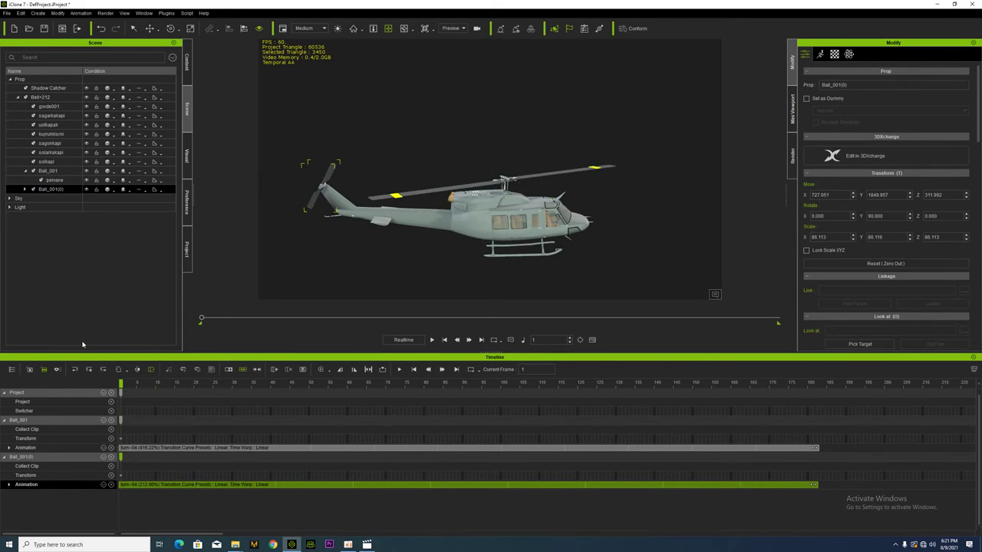